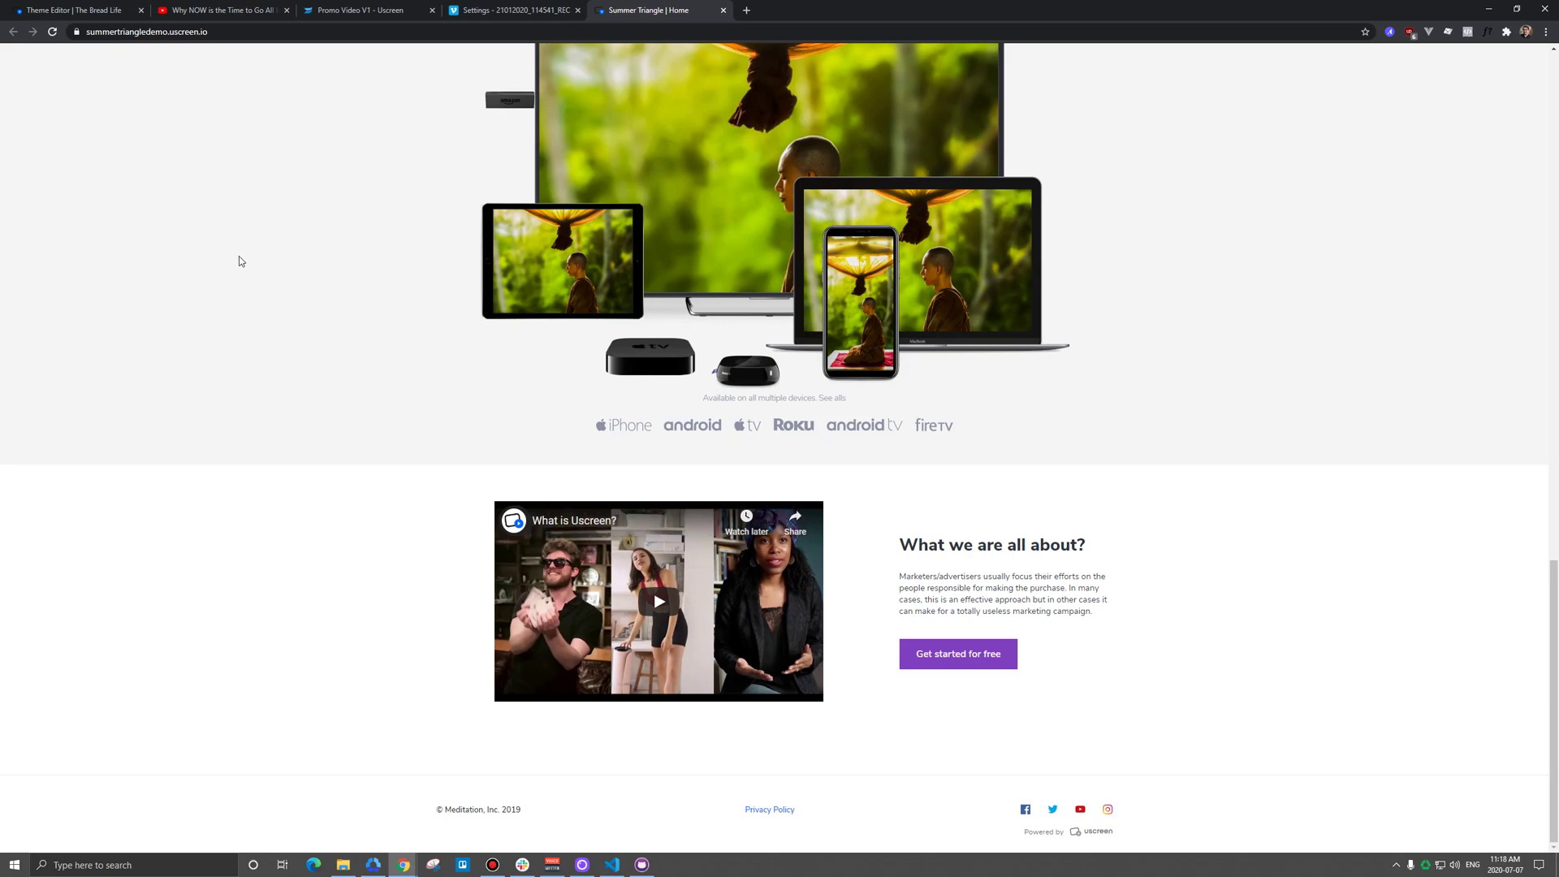
Step: Select the Explainer Video block in the Bread Life theme editor's Blocks list
click(78, 4)
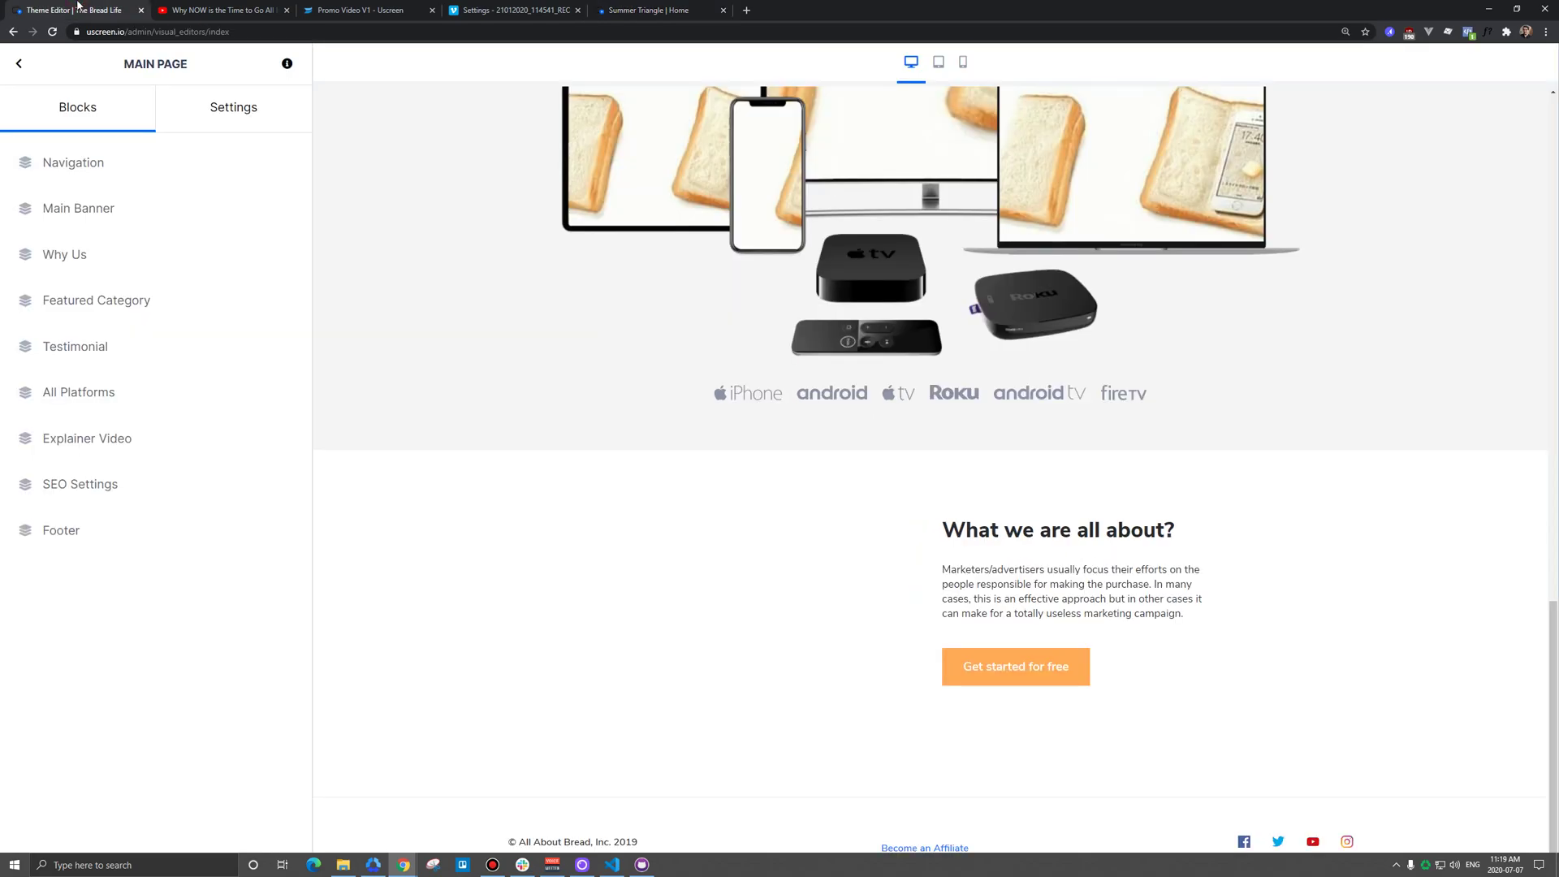
click(104, 446)
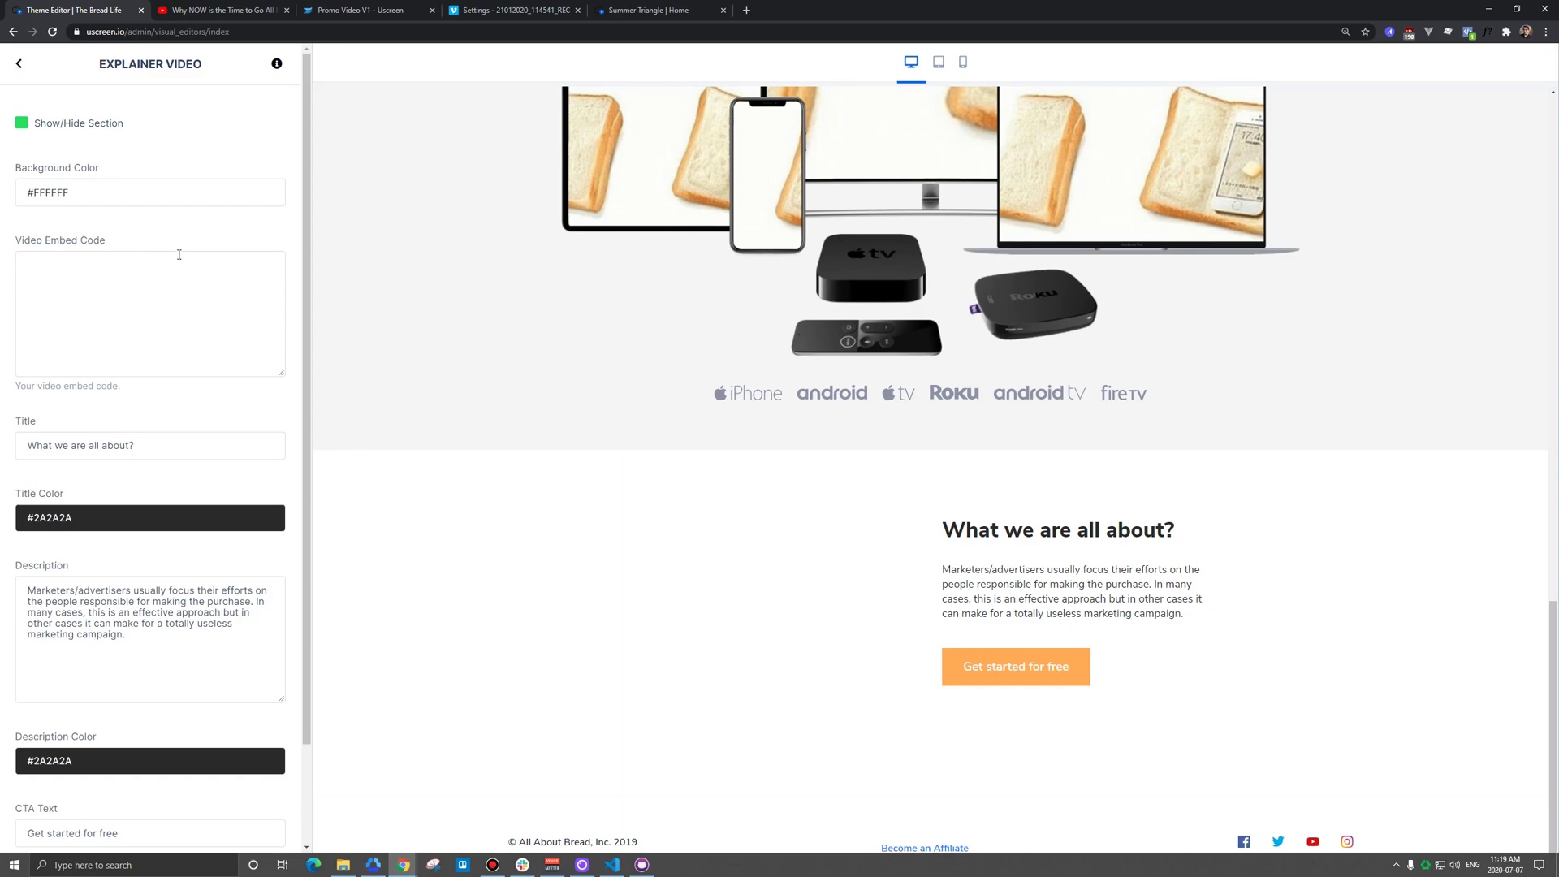
click(200, 15)
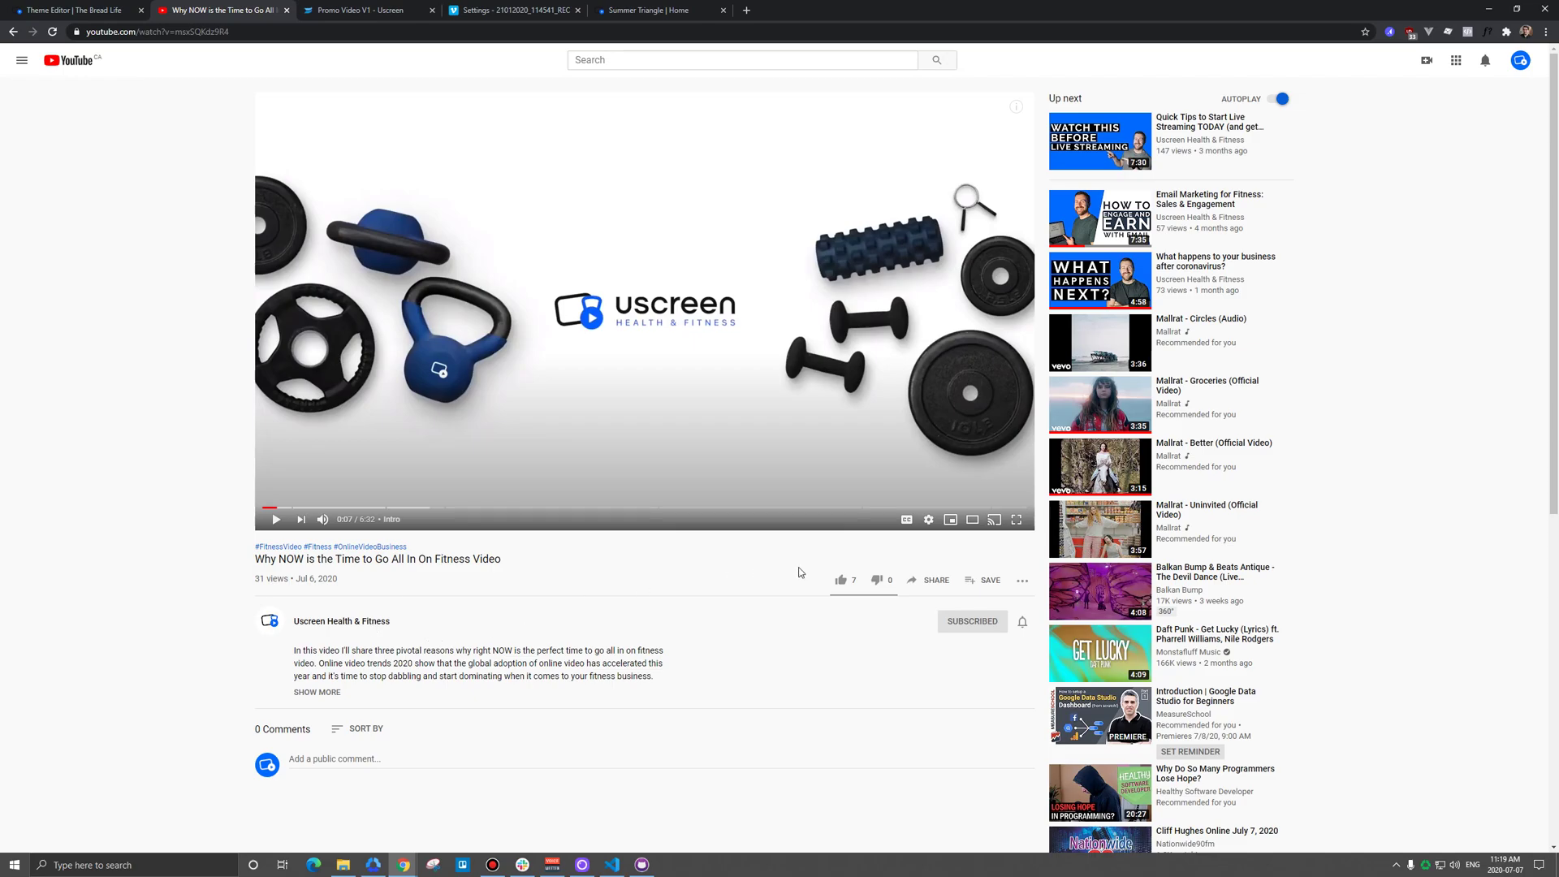
Step: Copy the YouTube embed code for 'Why NOW is the Time to Go All In On Fitness Video'
click(932, 580)
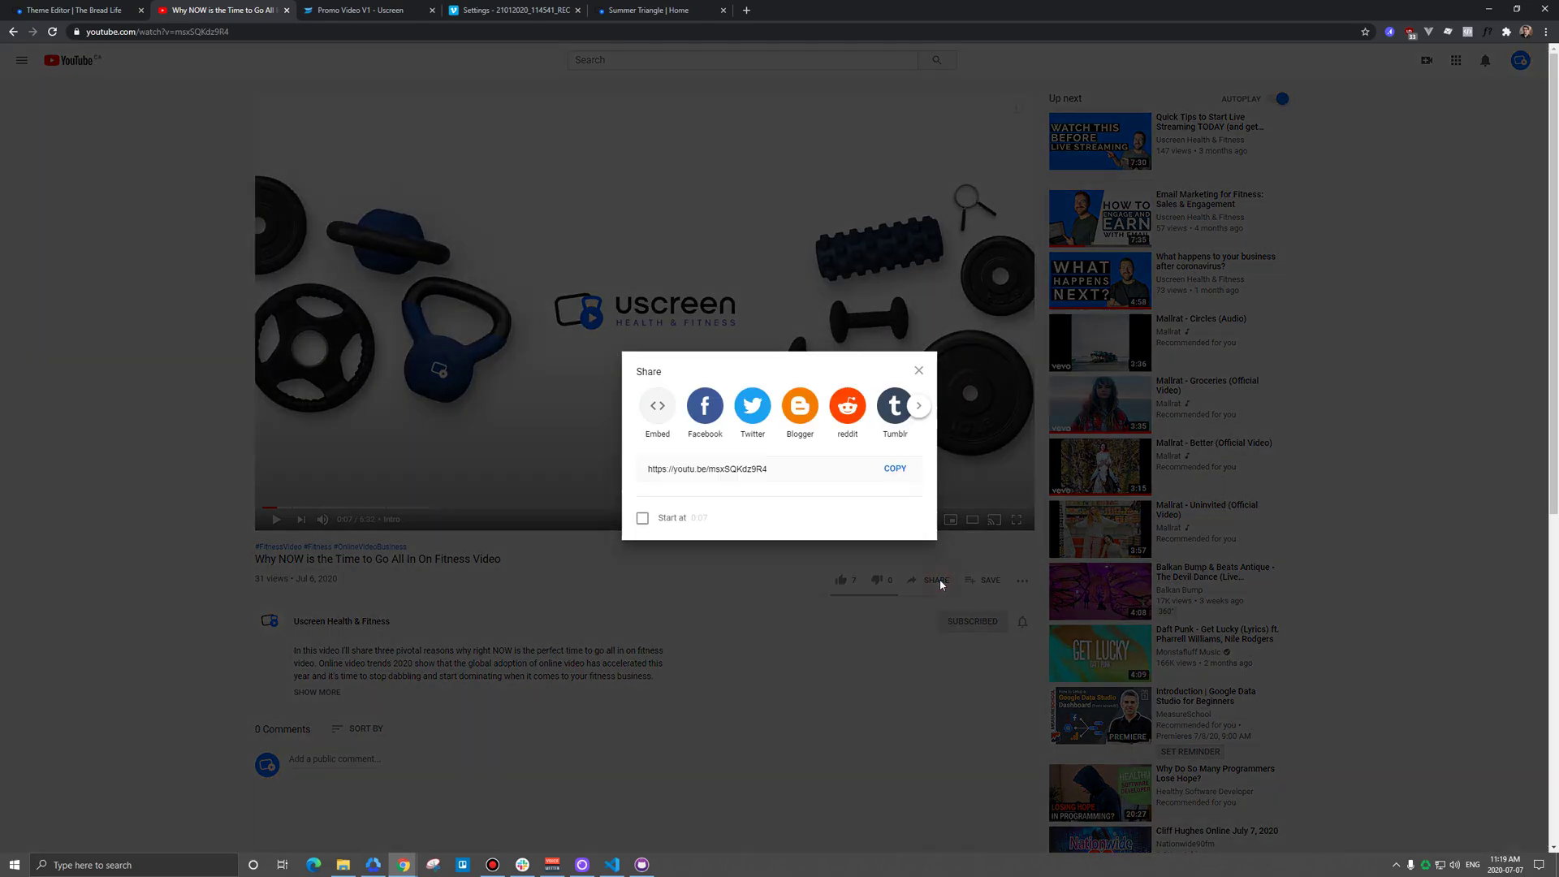
click(658, 408)
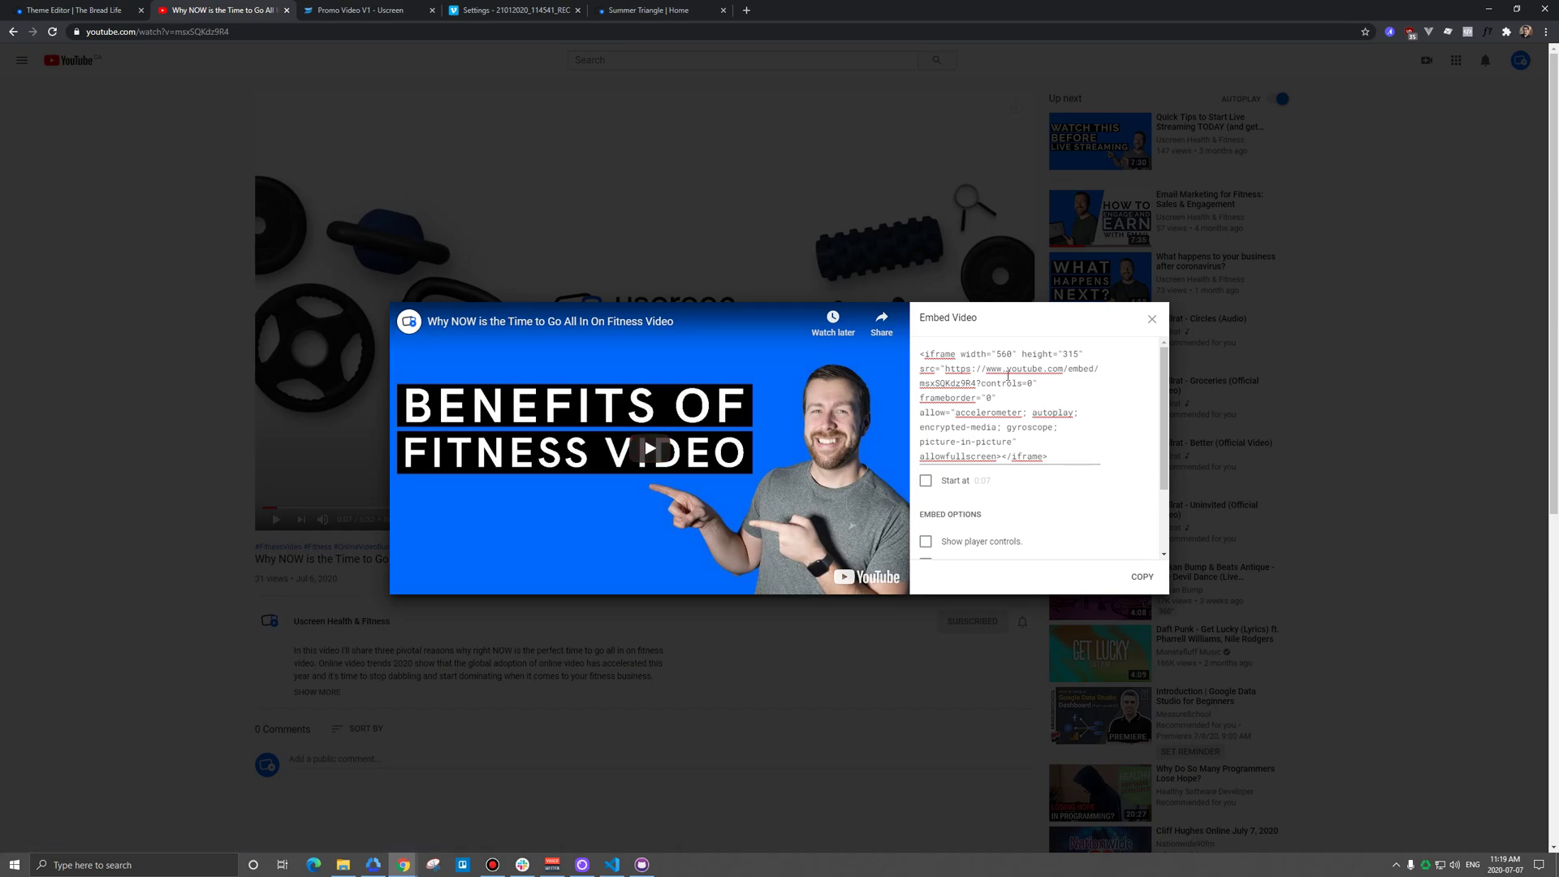
scroll(1004, 398, down, 1)
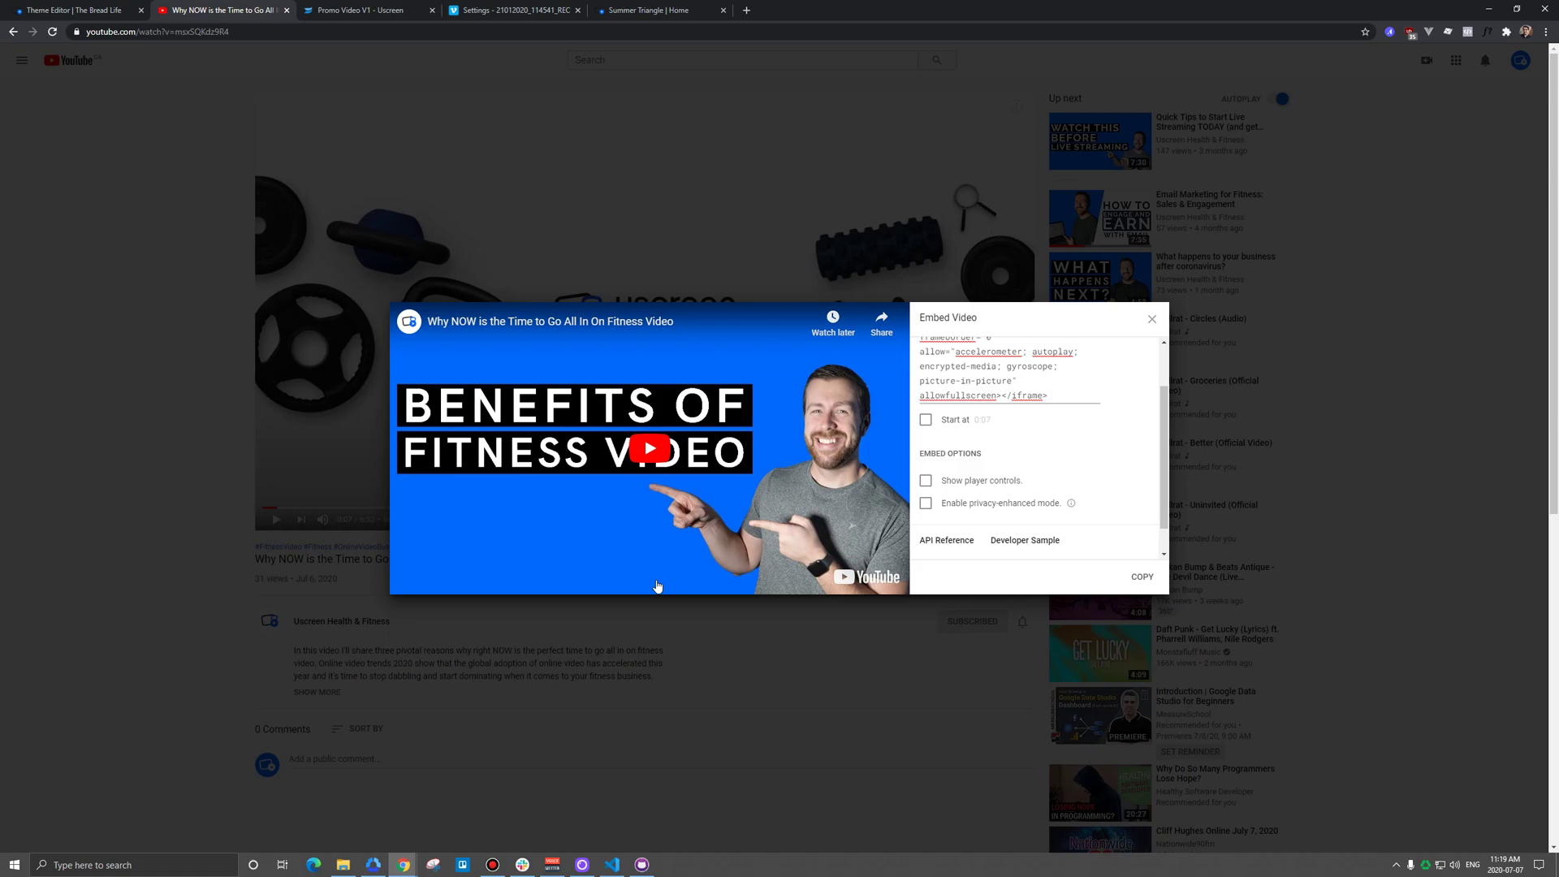
click(1143, 578)
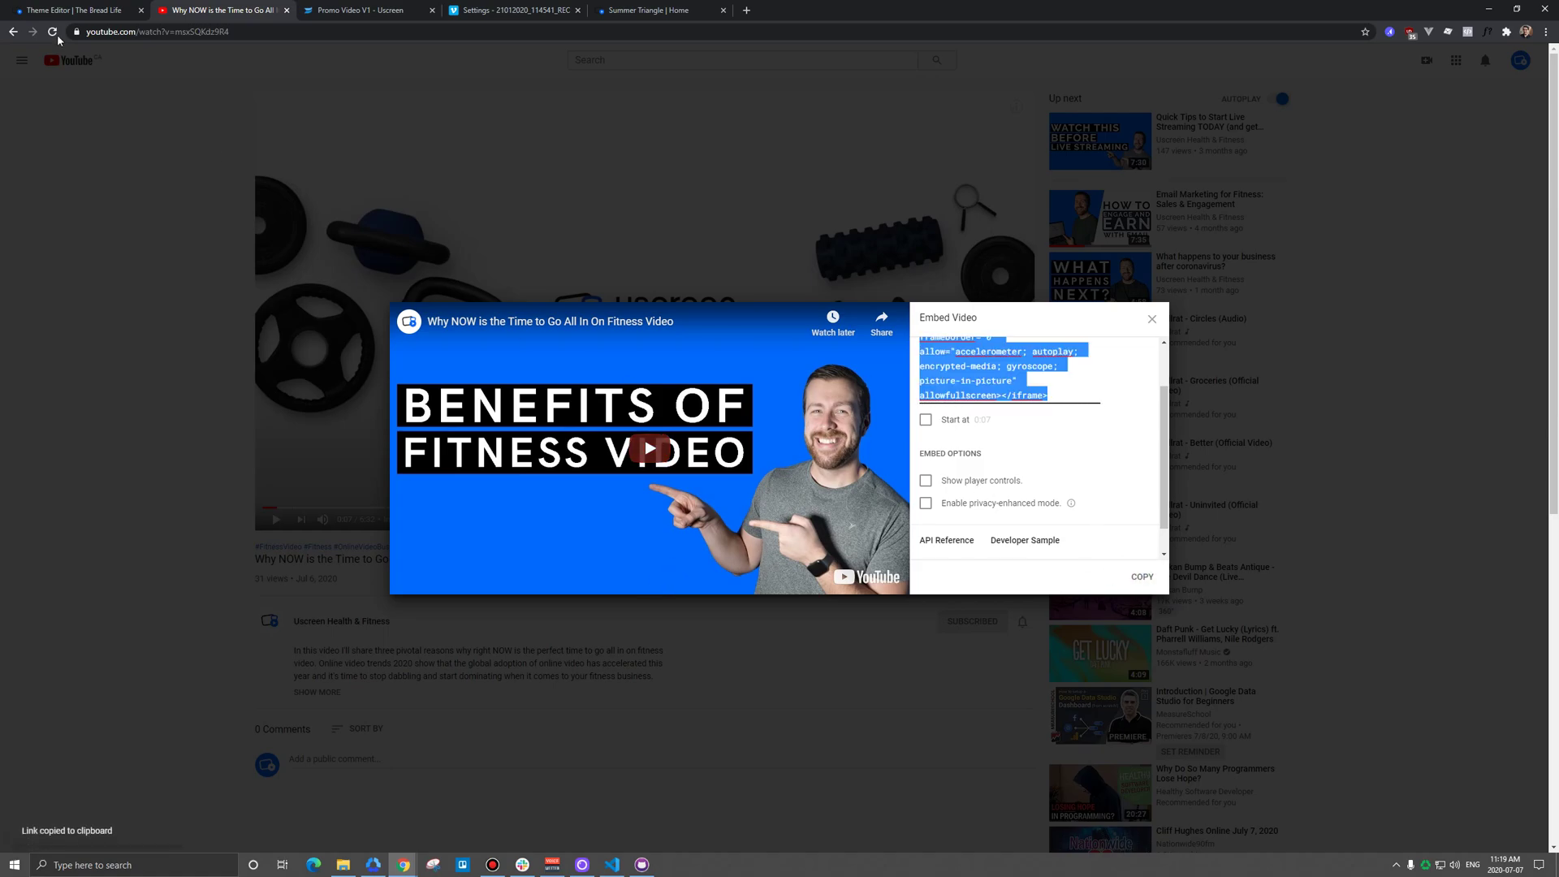
click(48, 10)
Step: Paste the YouTube iframe into Video Embed Code and change its width from 560 to 760
click(133, 289)
key(ctrl+v)
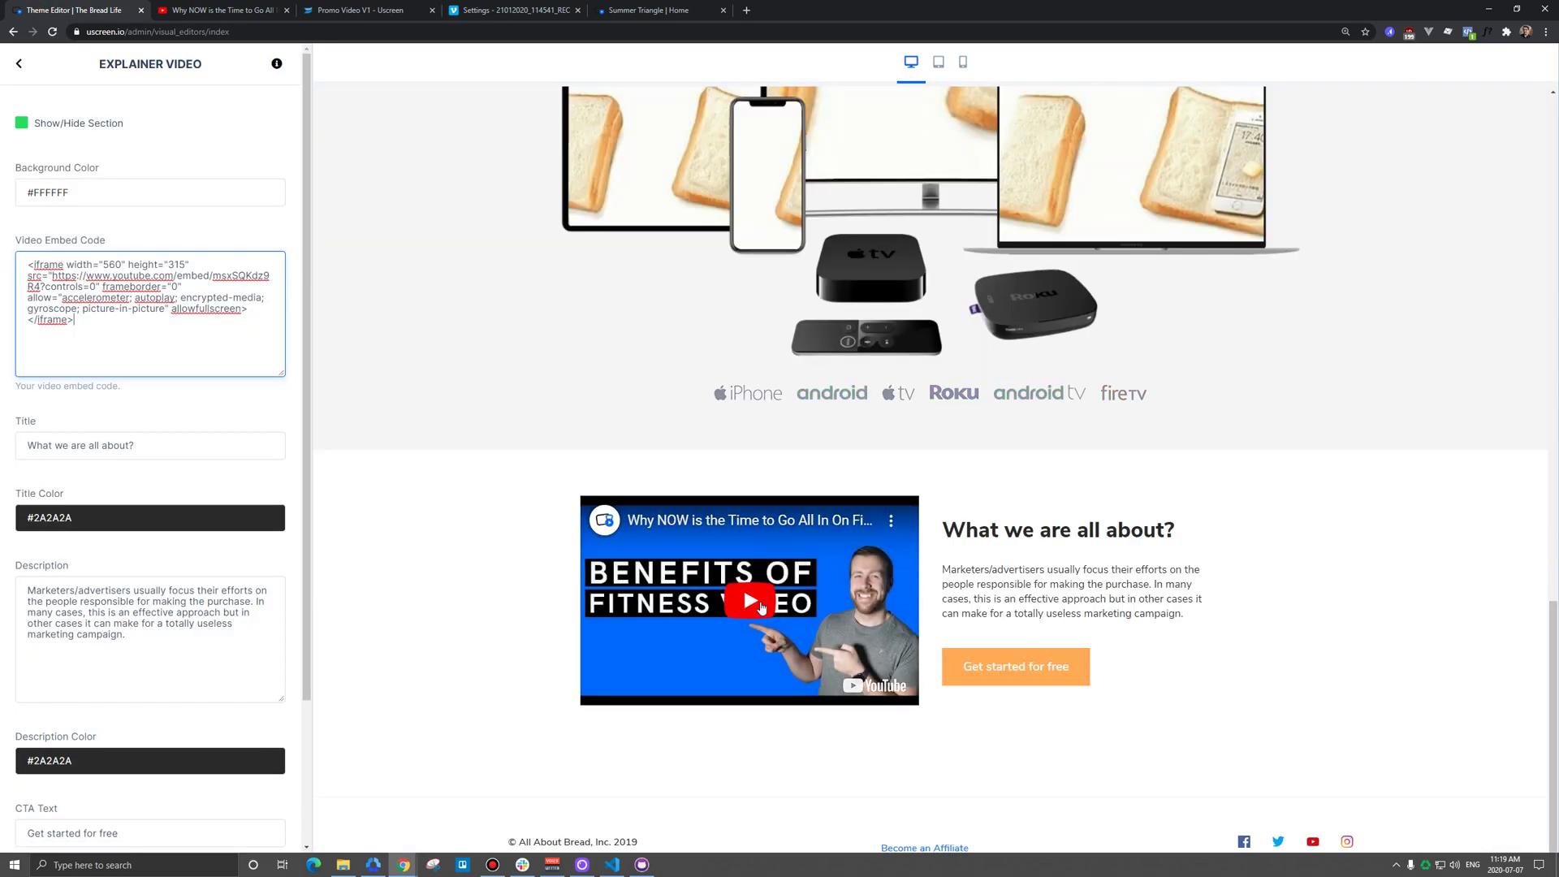
click(761, 608)
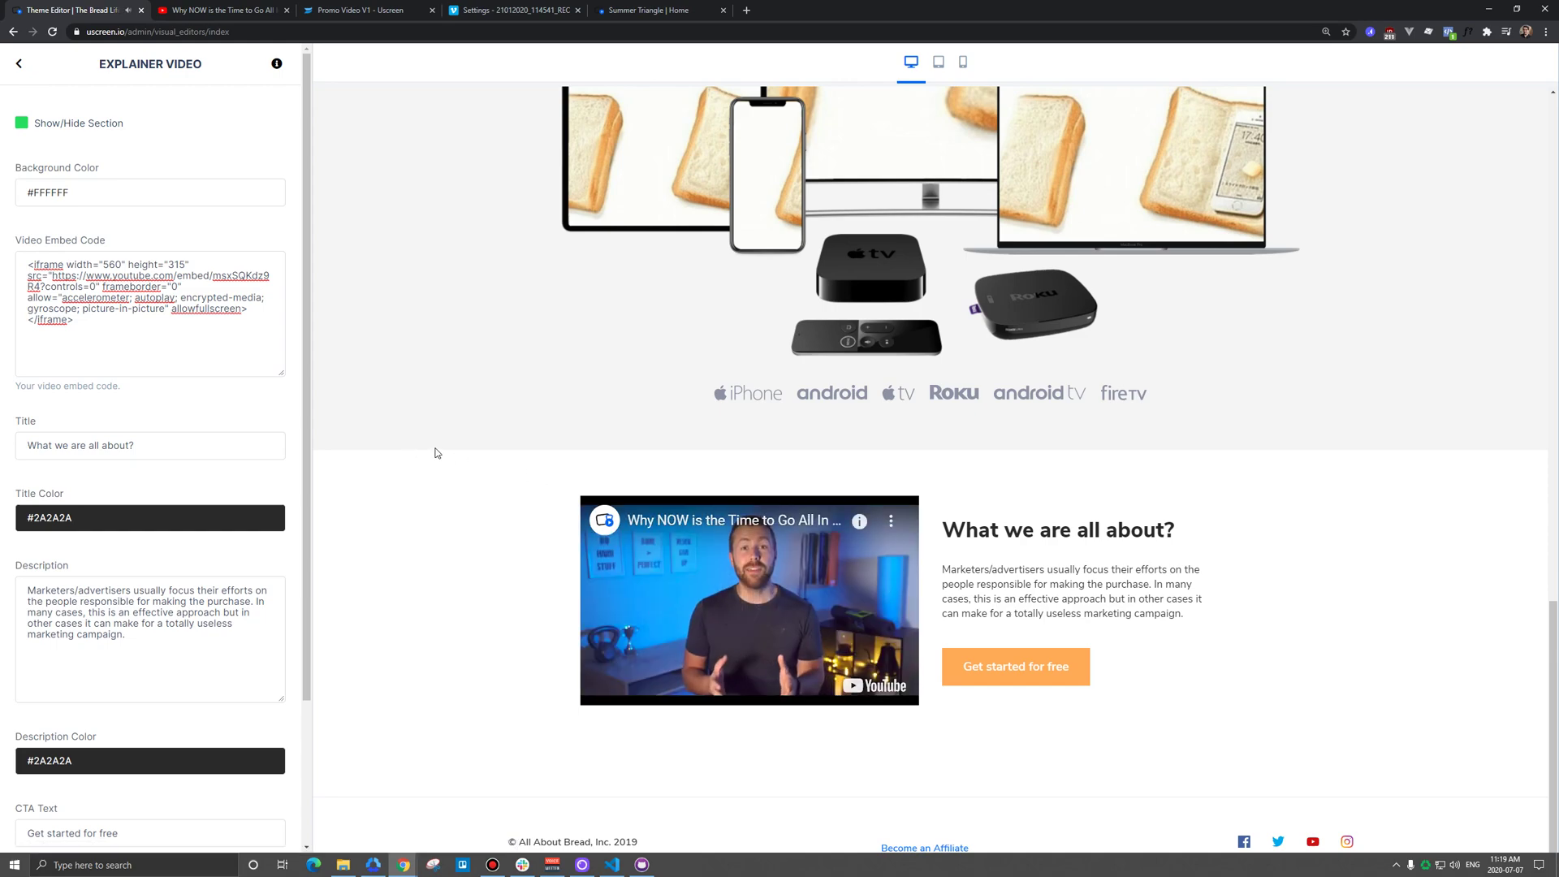
drag(102, 264, 119, 263)
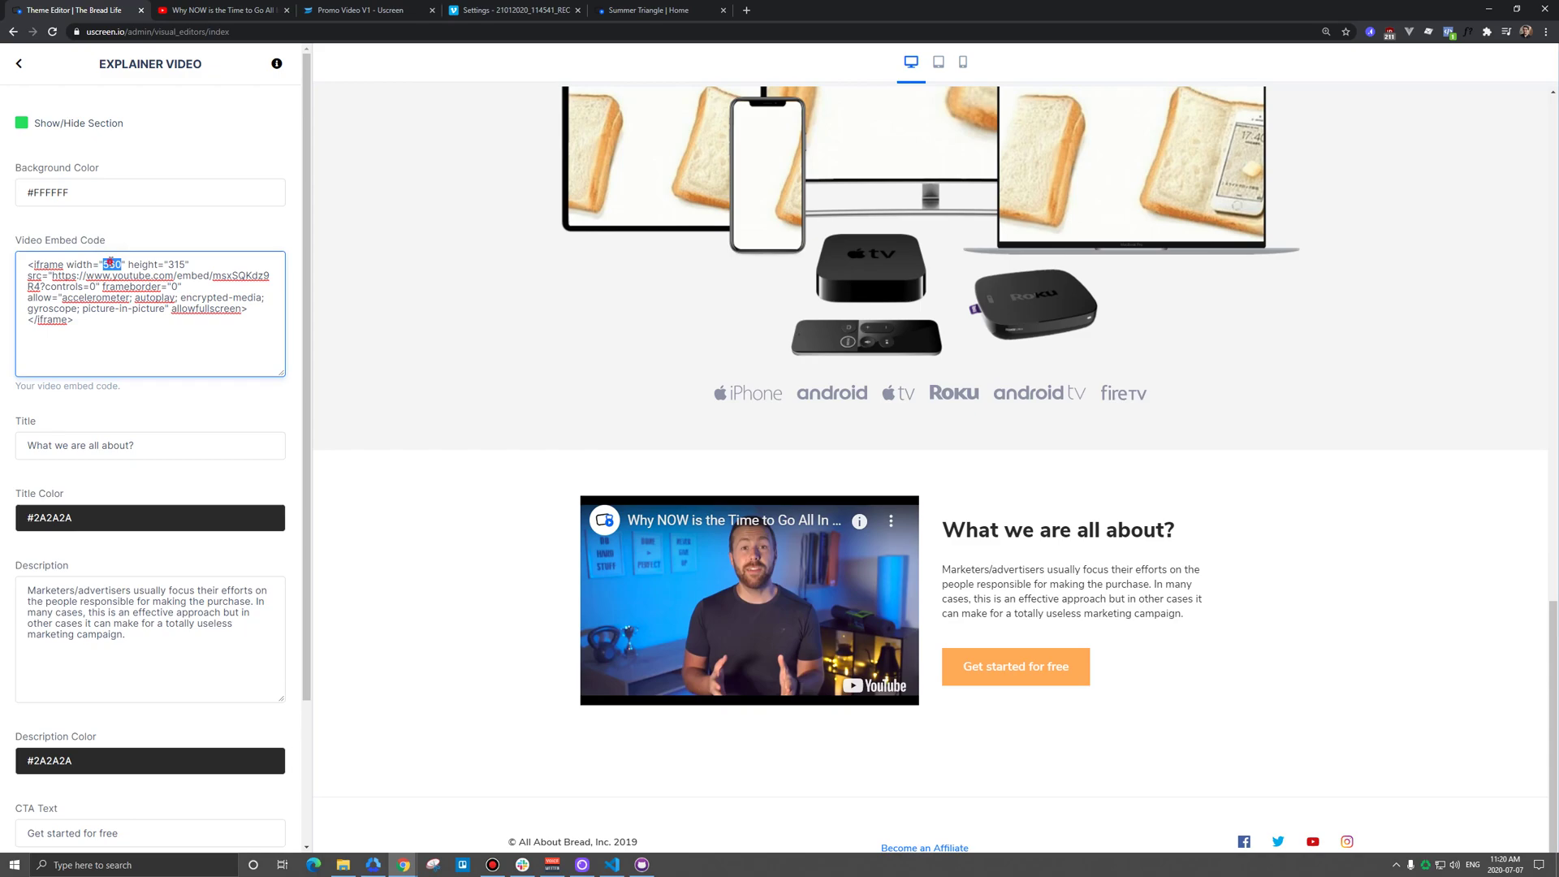
text(760)
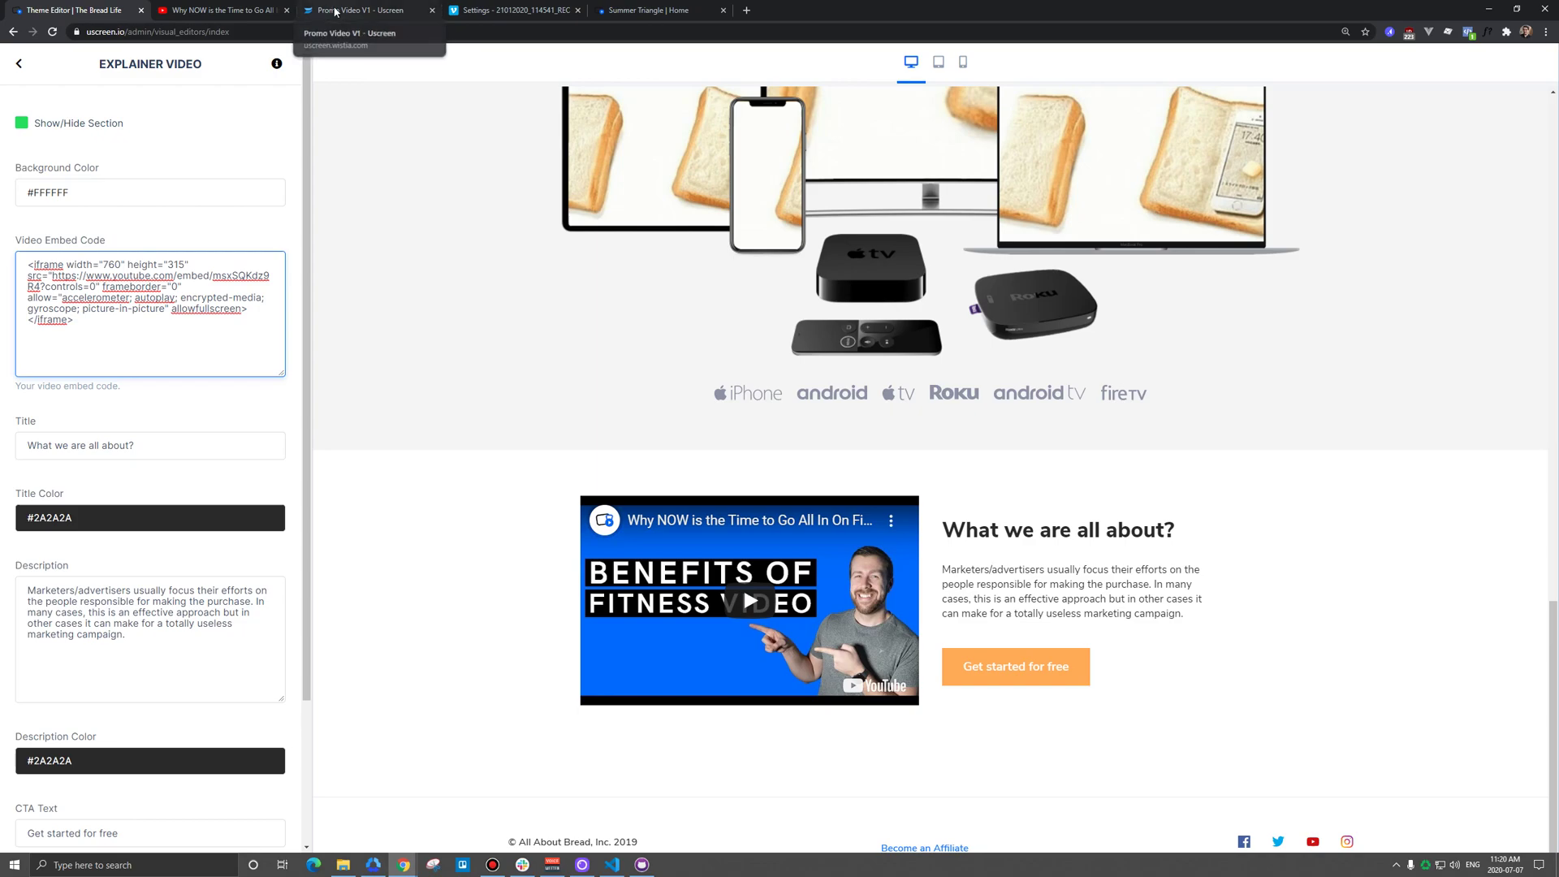
Step: Open Embed & Share for Wistia's Promo Video V1 and copy the inline embed code
click(335, 11)
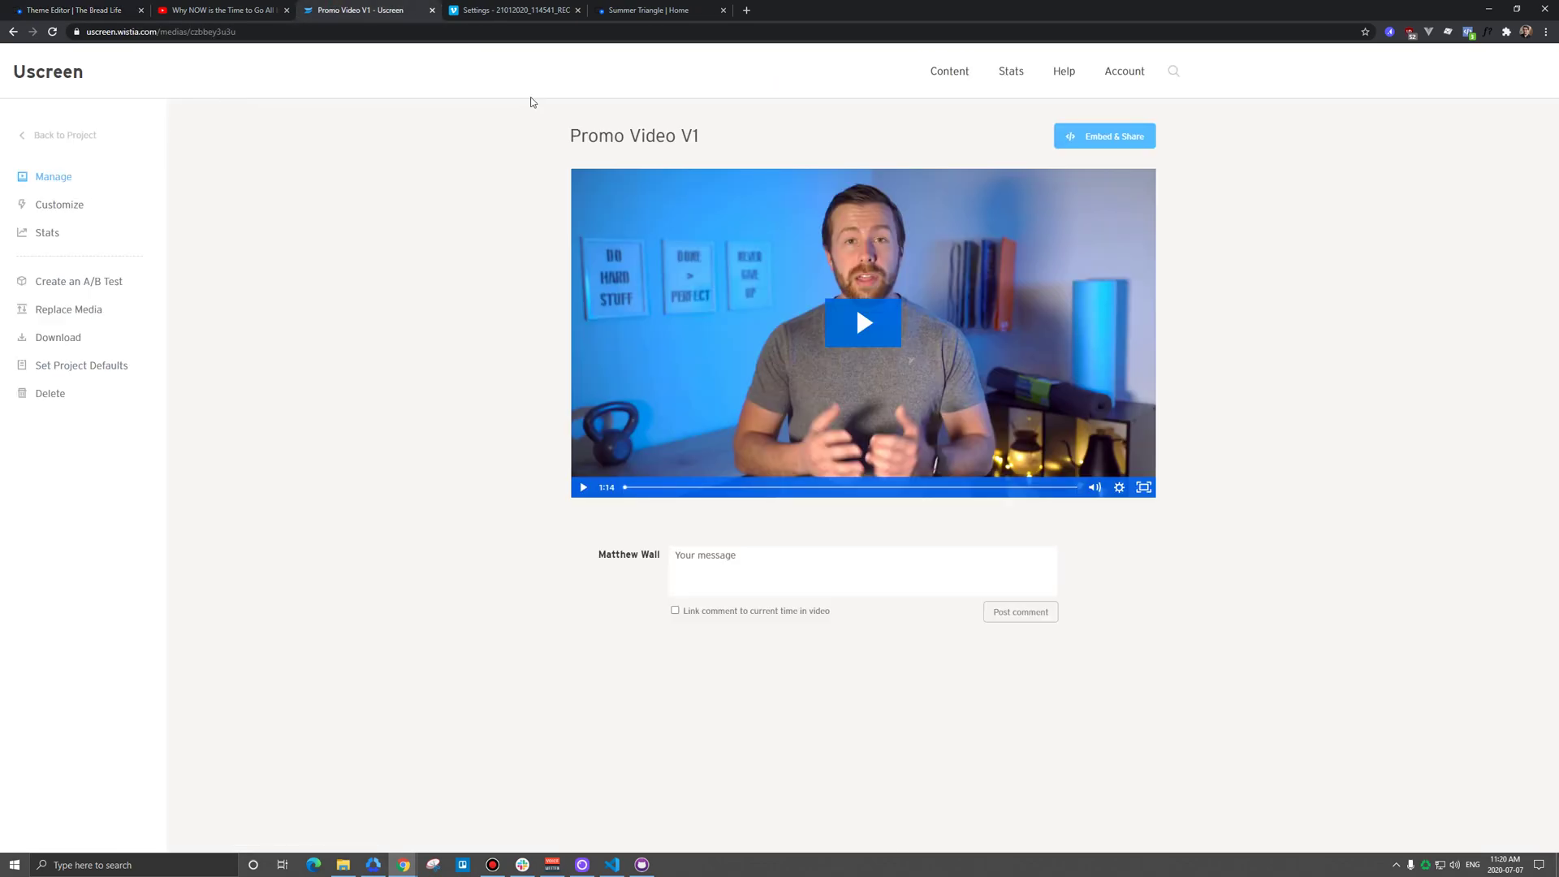
click(1094, 139)
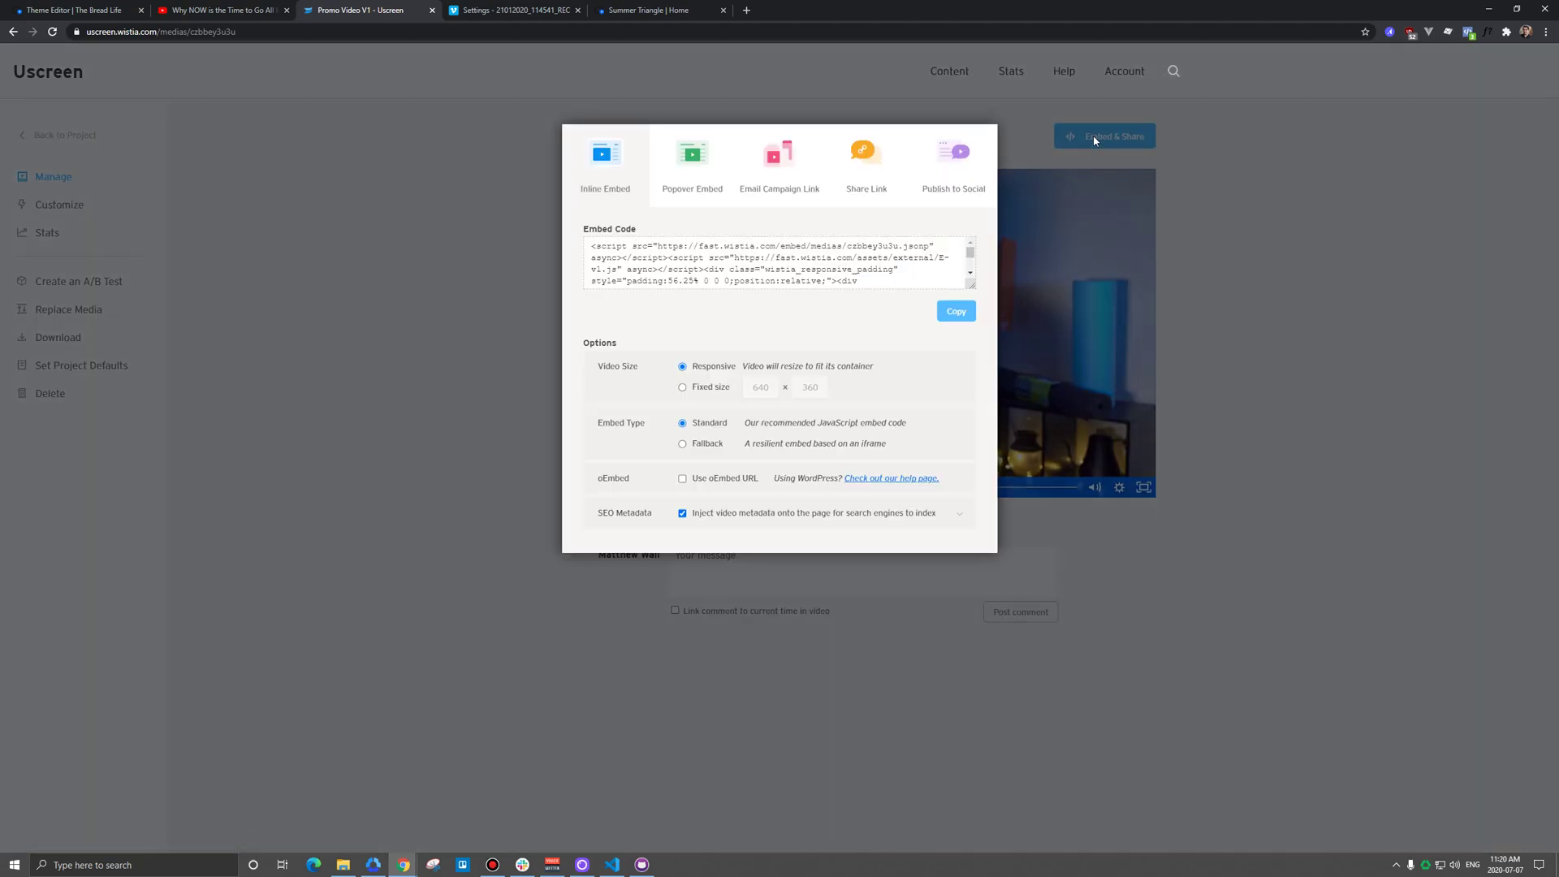
click(691, 258)
click(630, 258)
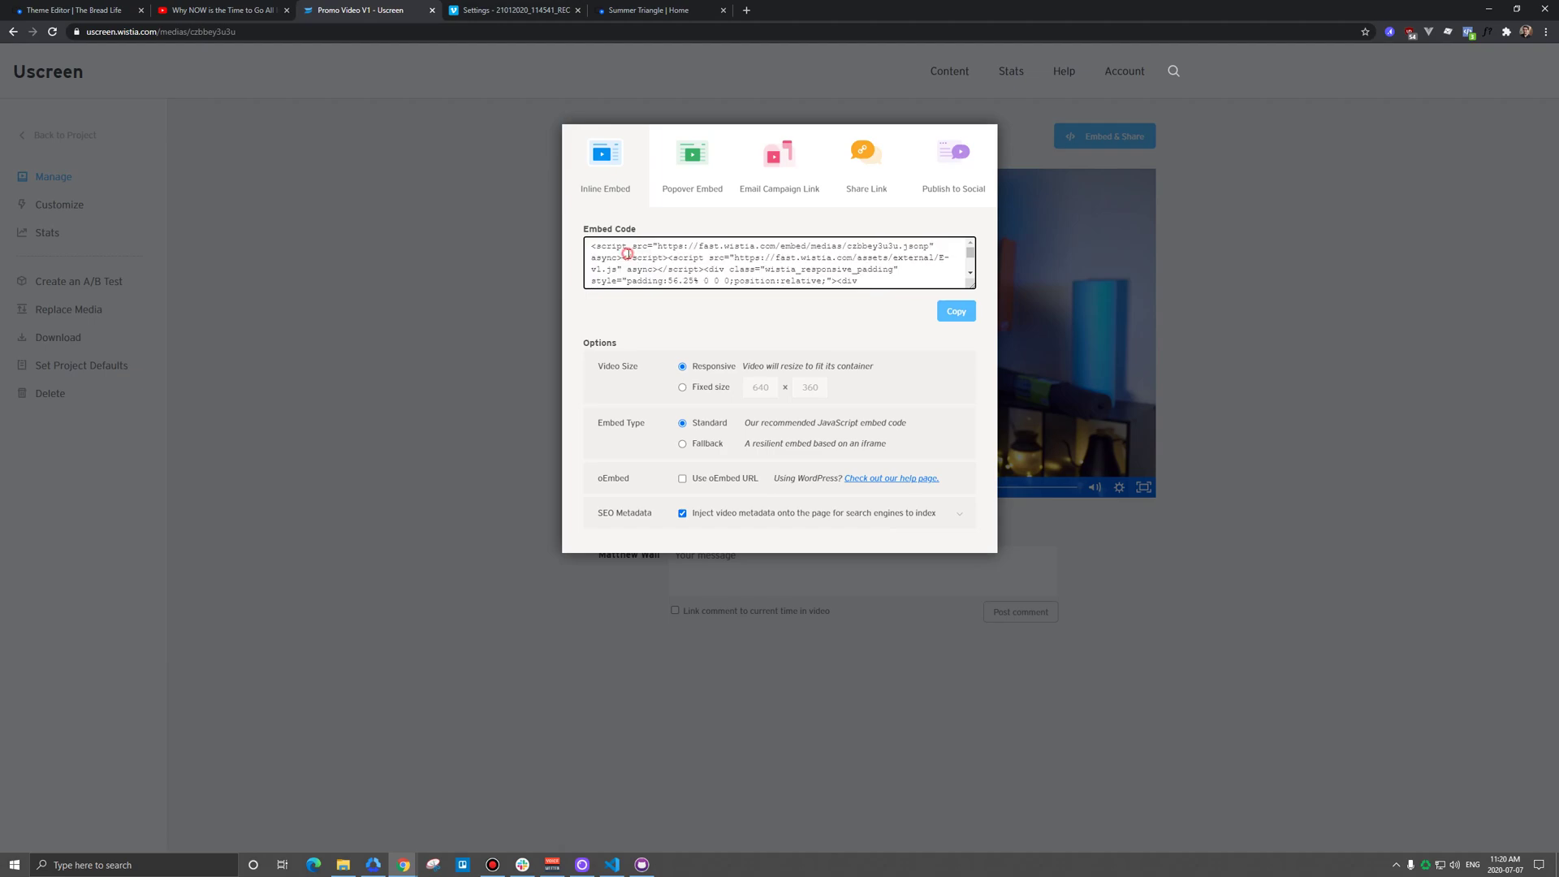
scroll(733, 262, down, 3)
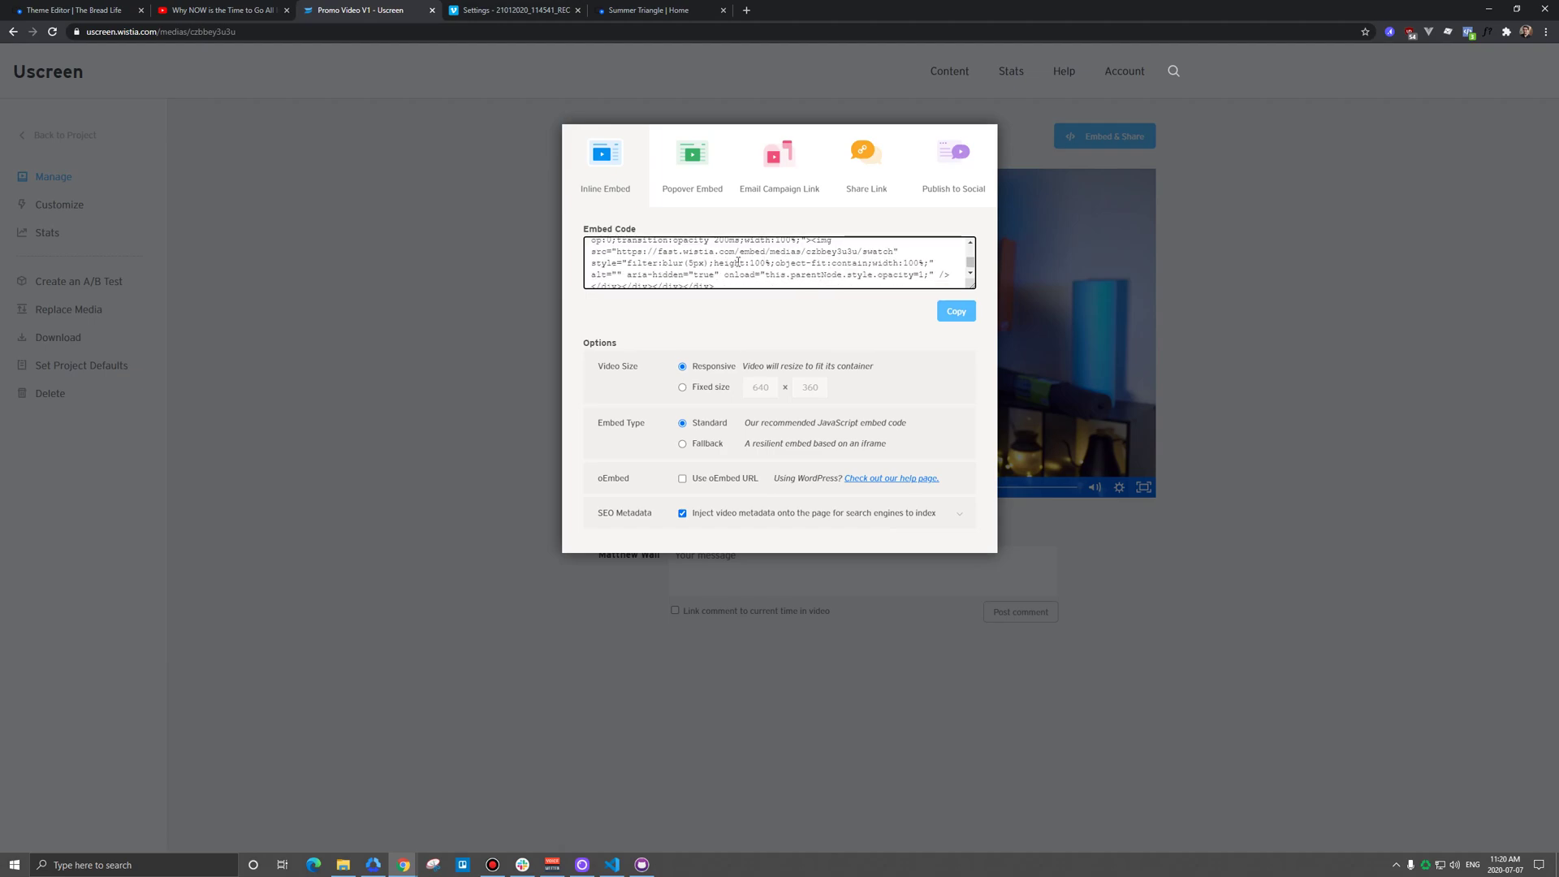
scroll(737, 262, down, 1)
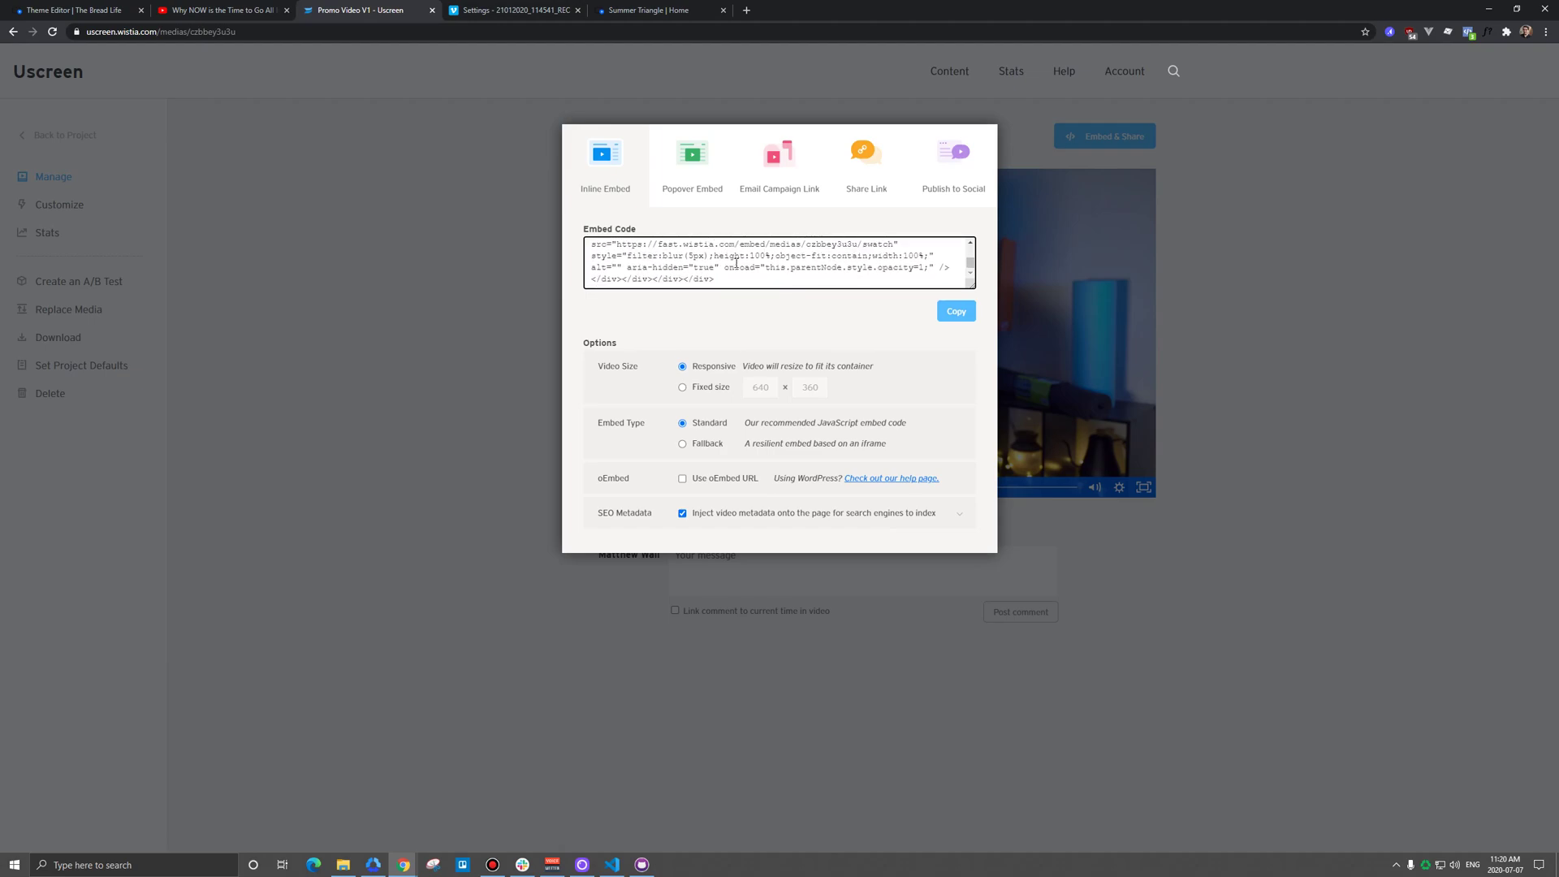
click(956, 313)
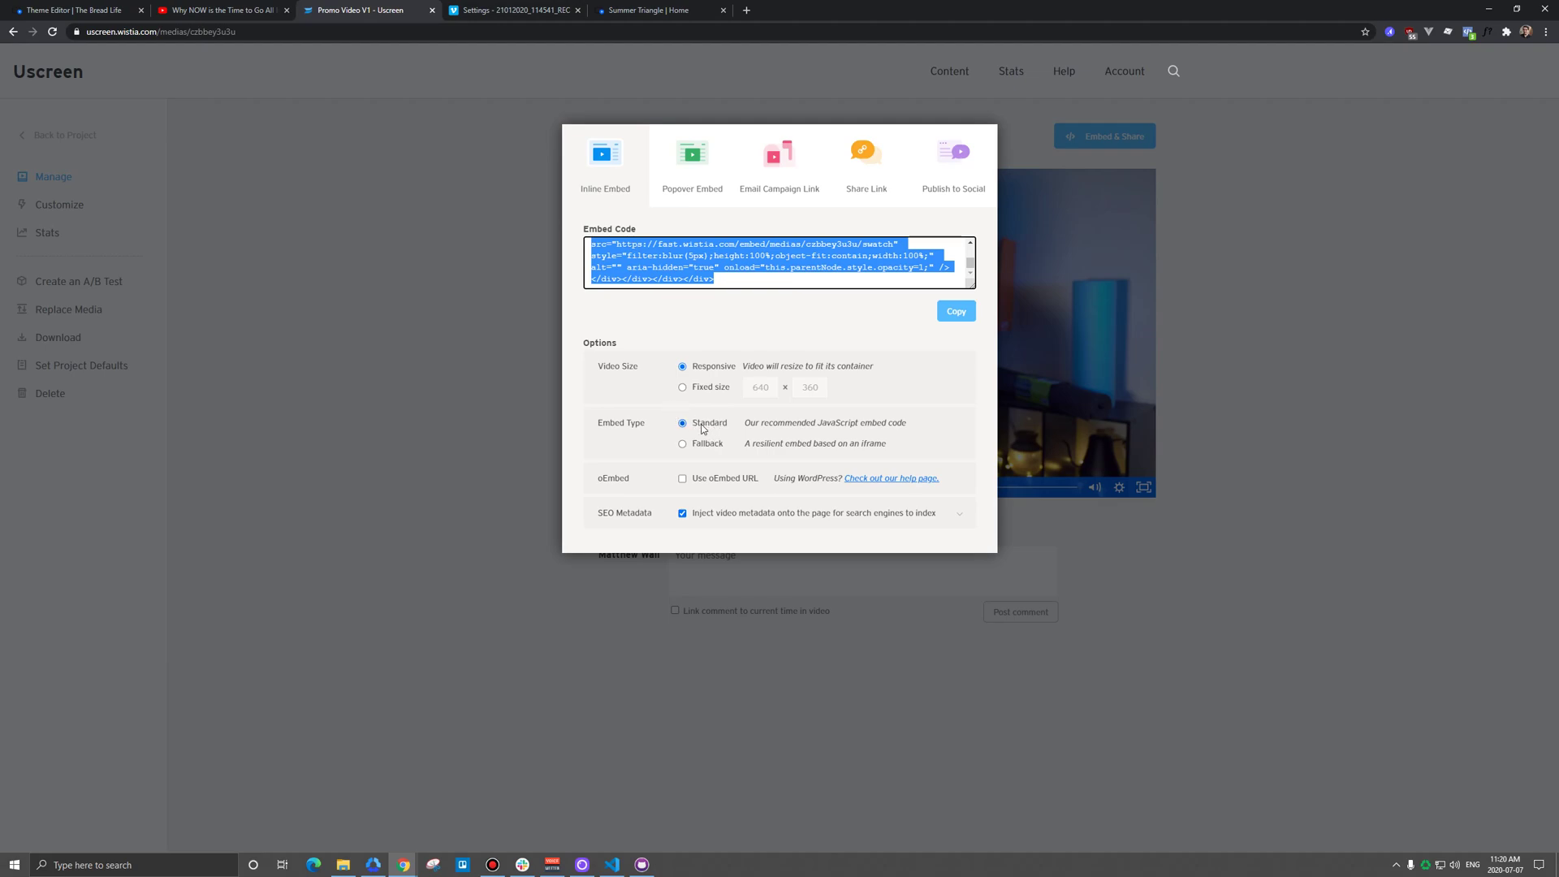
Step: Toggle oEmbed on and back off, then recopy the standard inline embed code
click(682, 479)
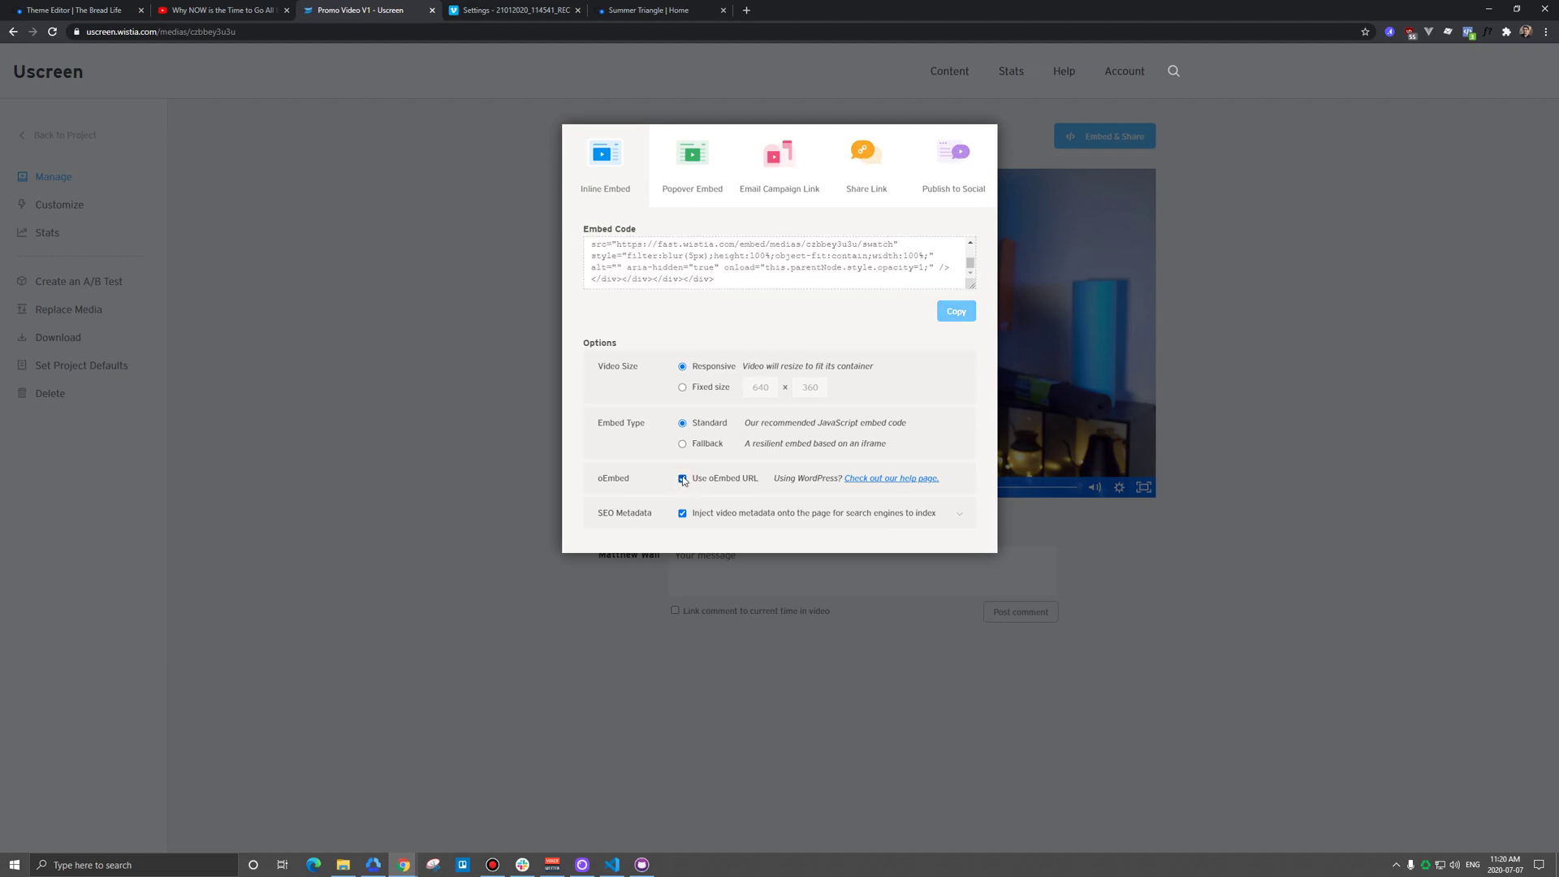
click(833, 260)
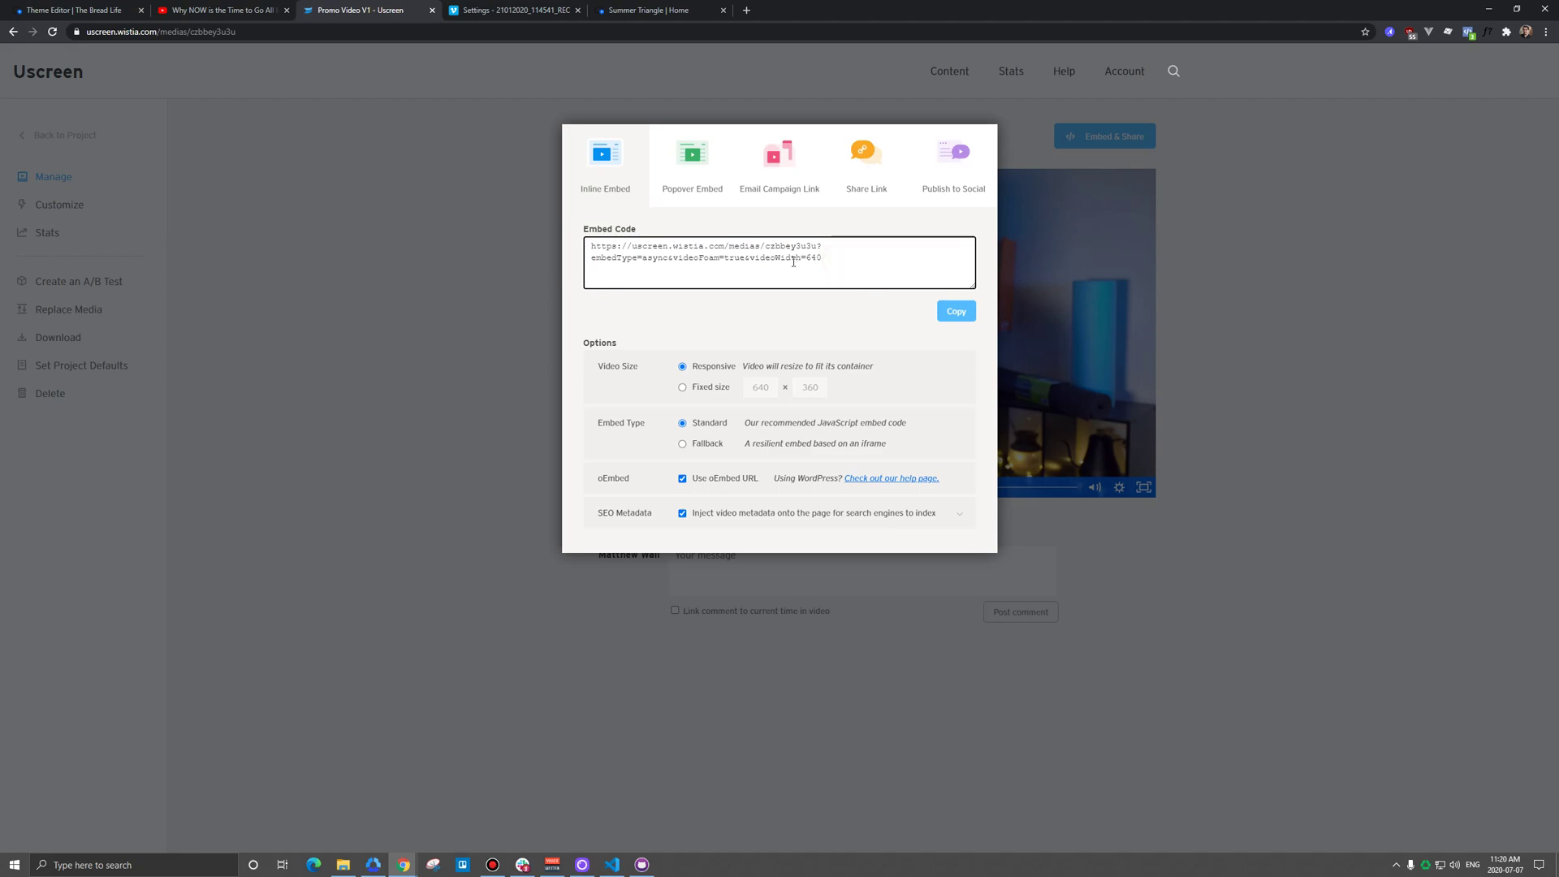
click(684, 480)
click(741, 257)
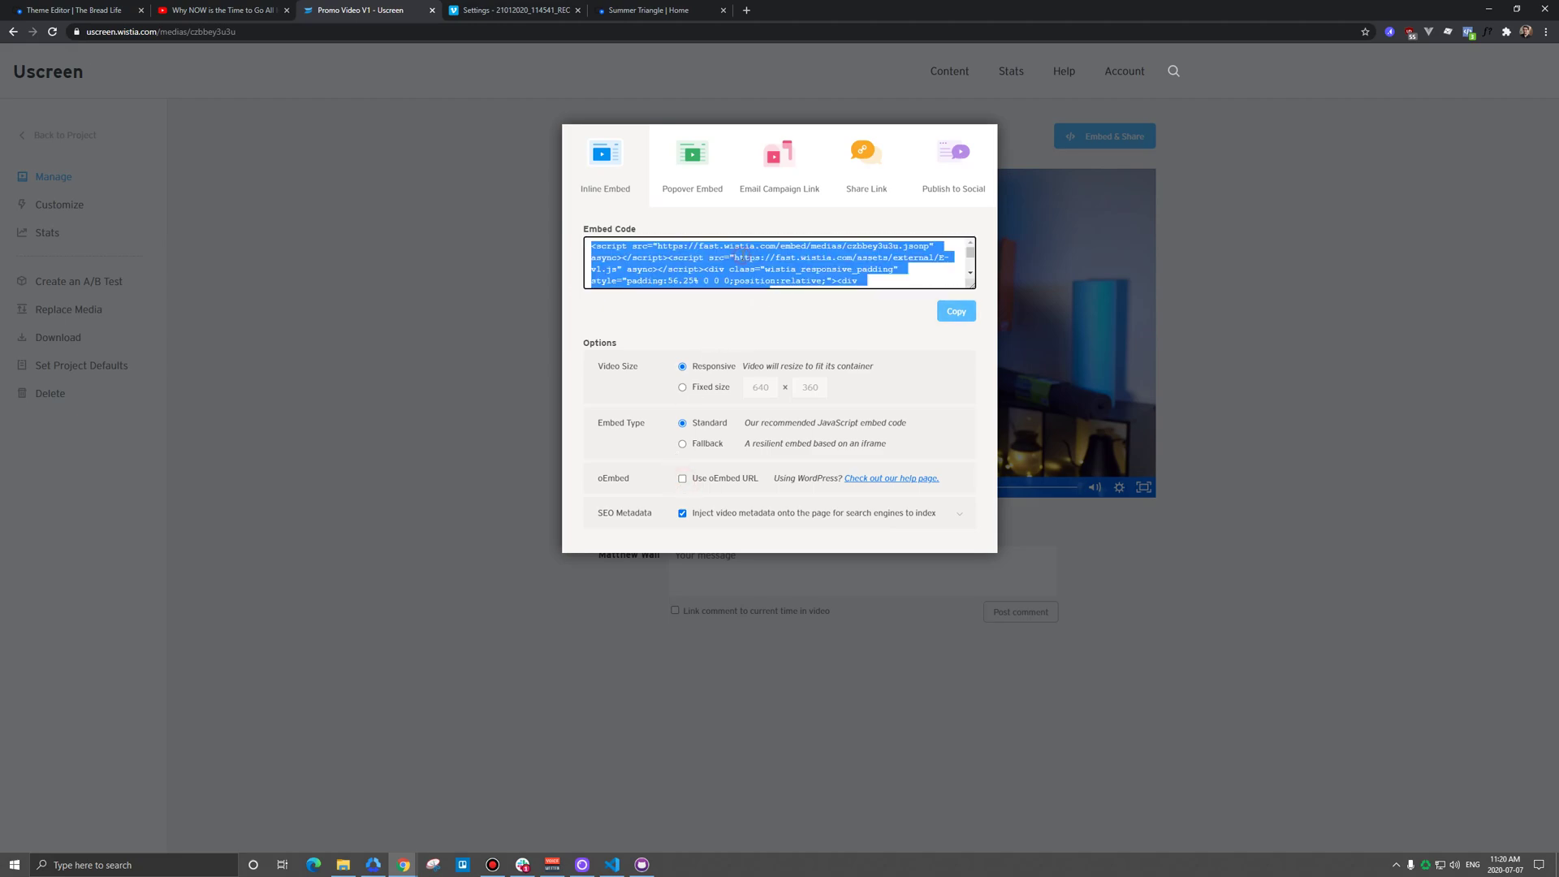
click(957, 312)
Step: Overwrite the YouTube iframe in Video Embed Code with the Wistia Promo Video V1 code
click(77, 10)
key(ctrl+a)
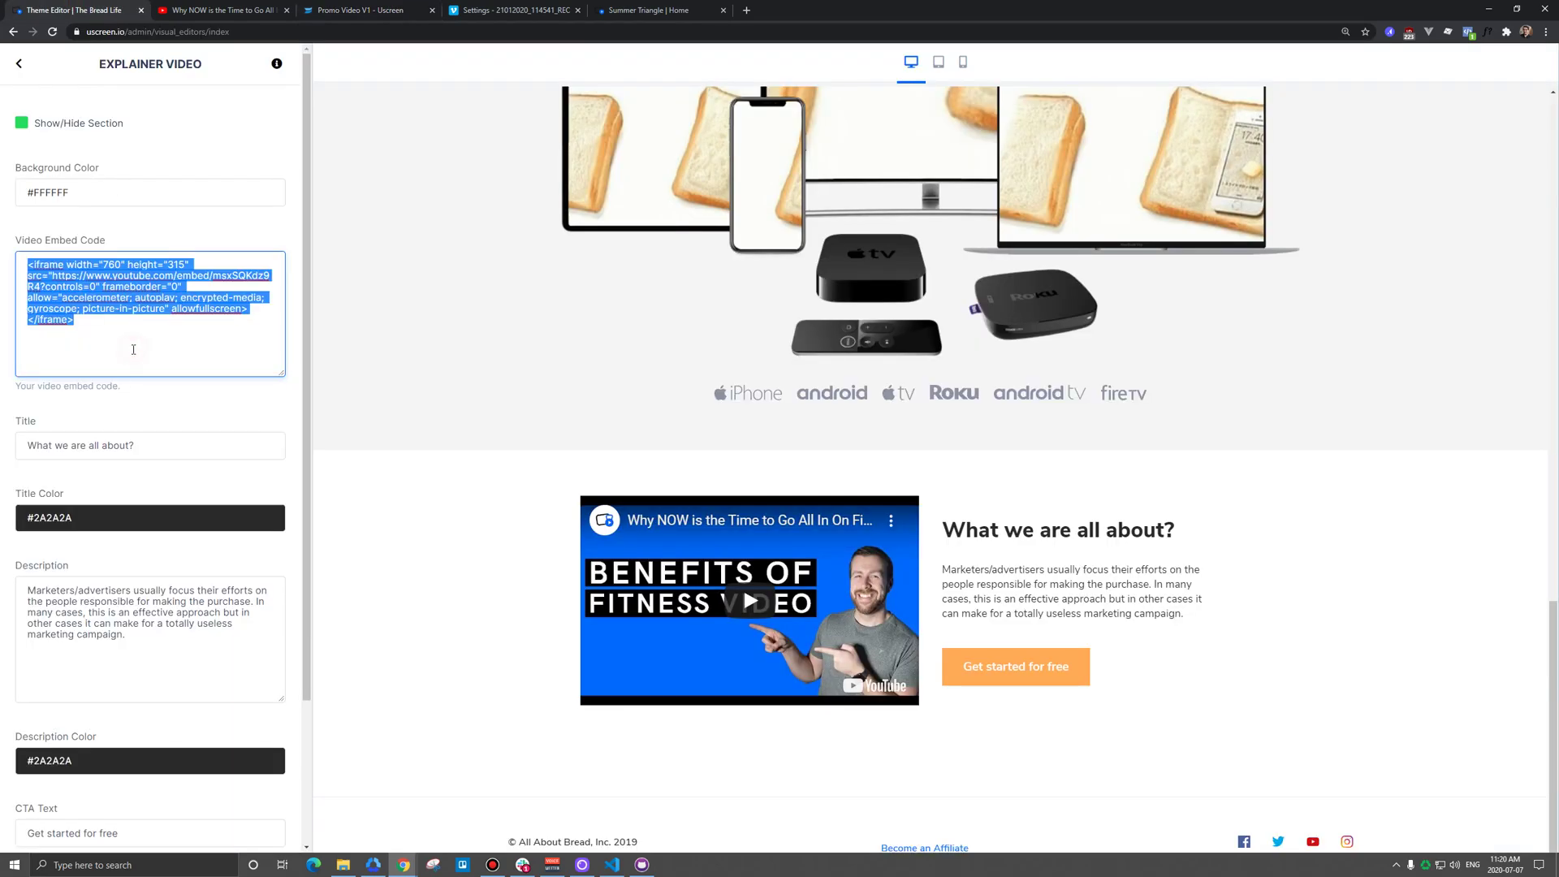
key(ctrl+v)
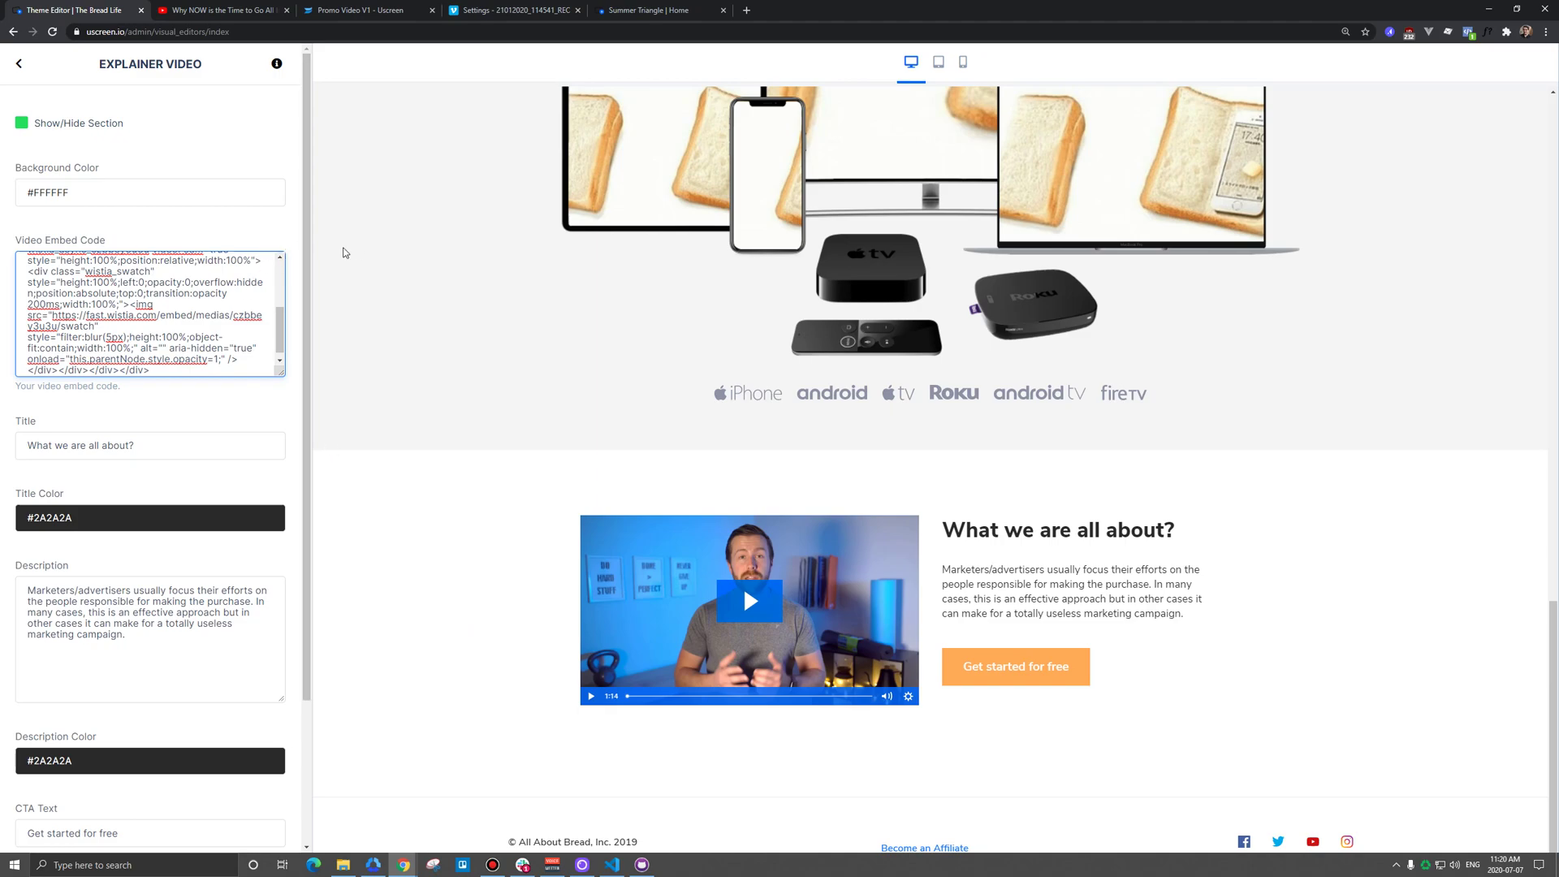
Step: Copy the Vimeo embed code for the 21012020_114541_REC video from its Share options
click(512, 10)
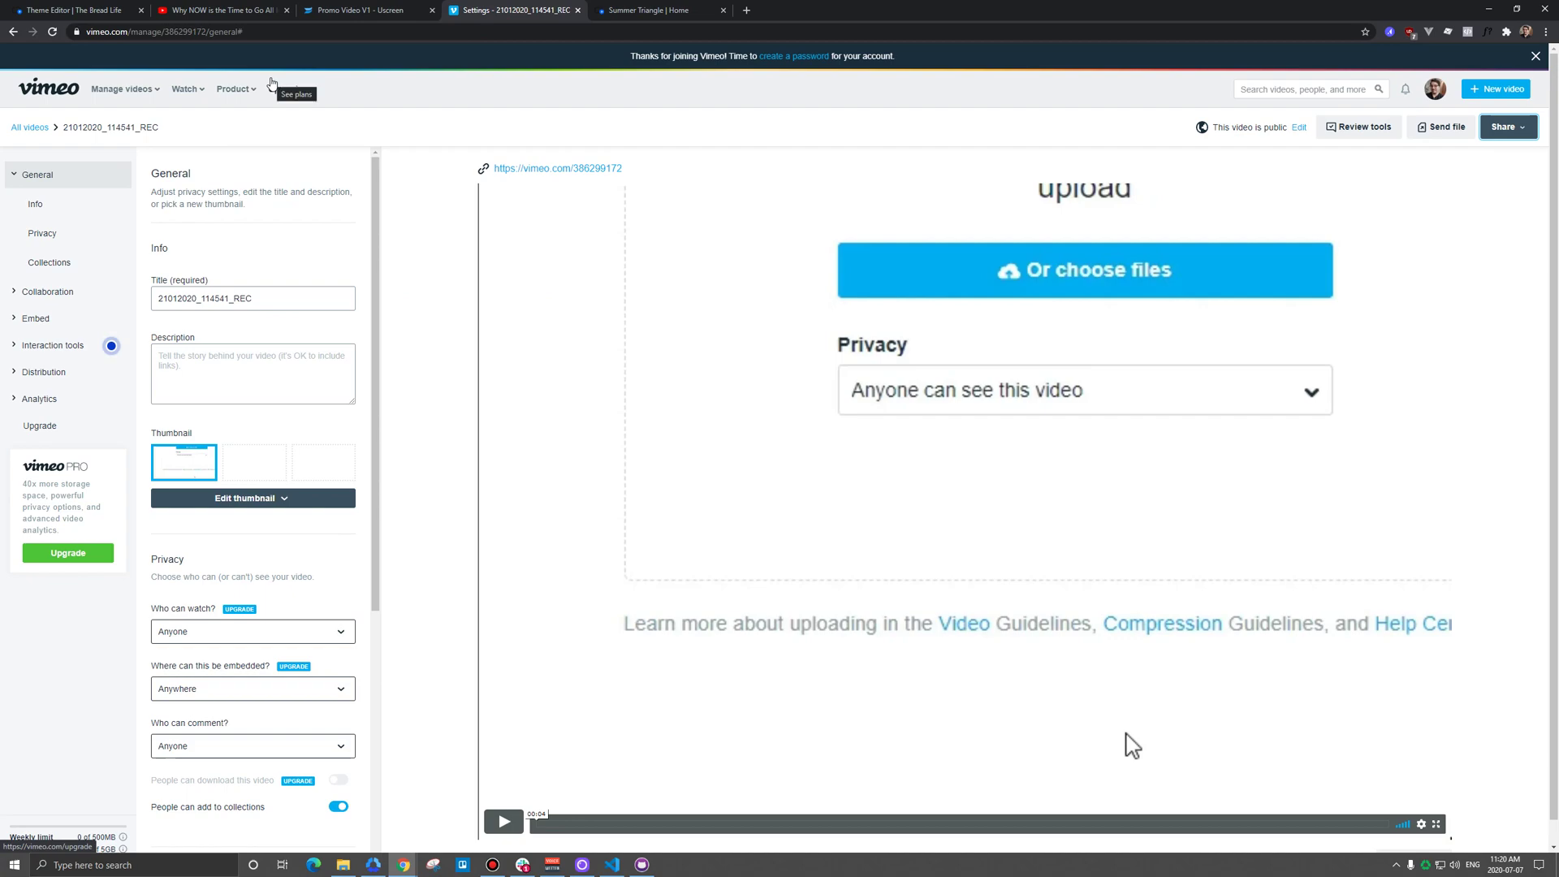
click(1509, 127)
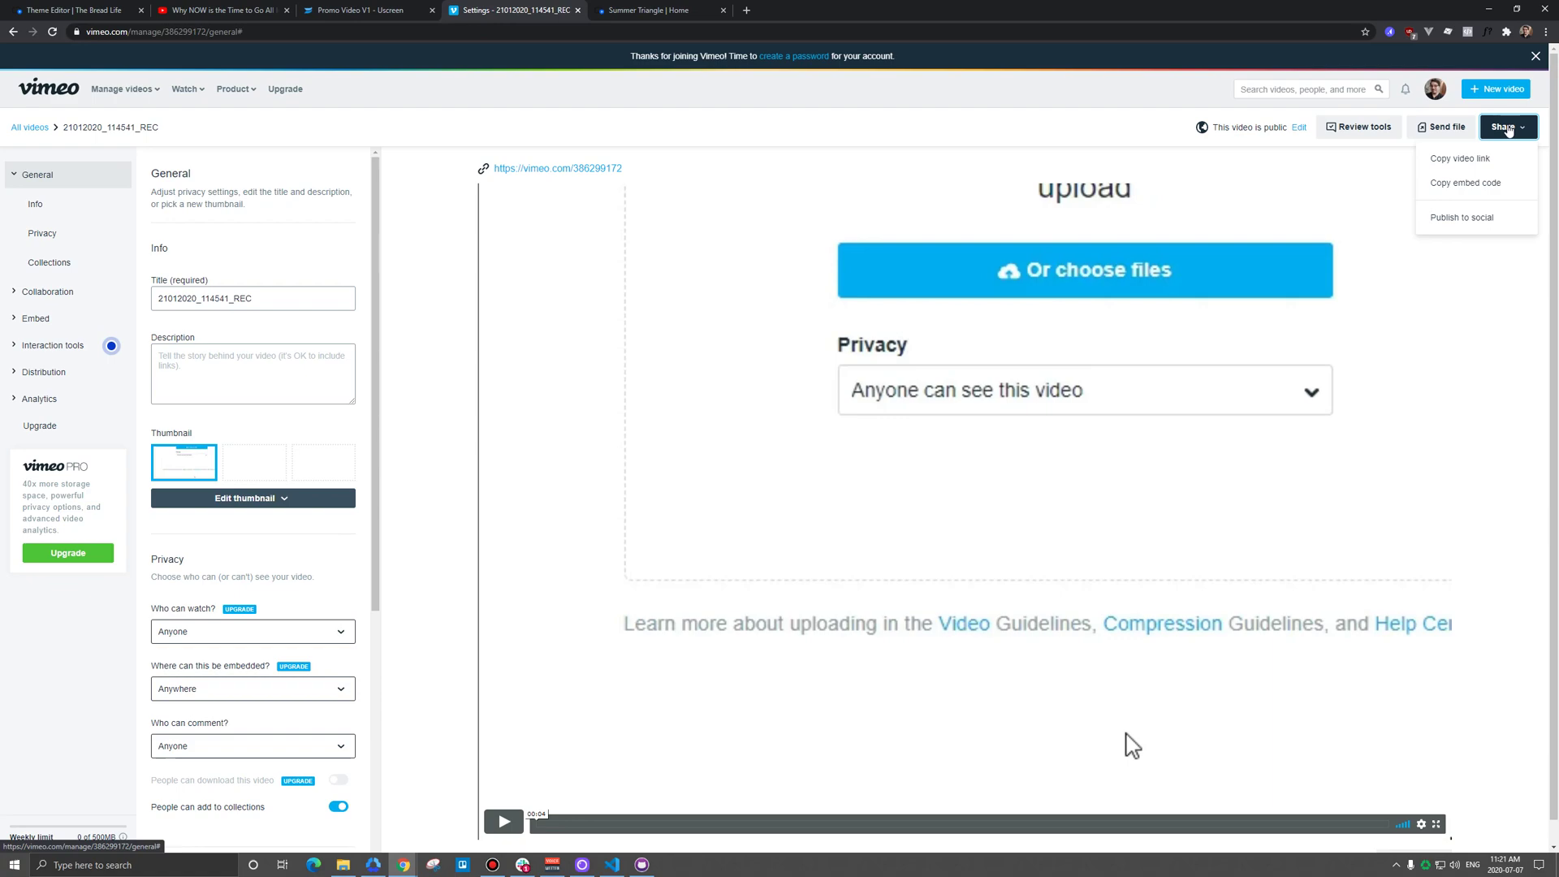
click(1463, 183)
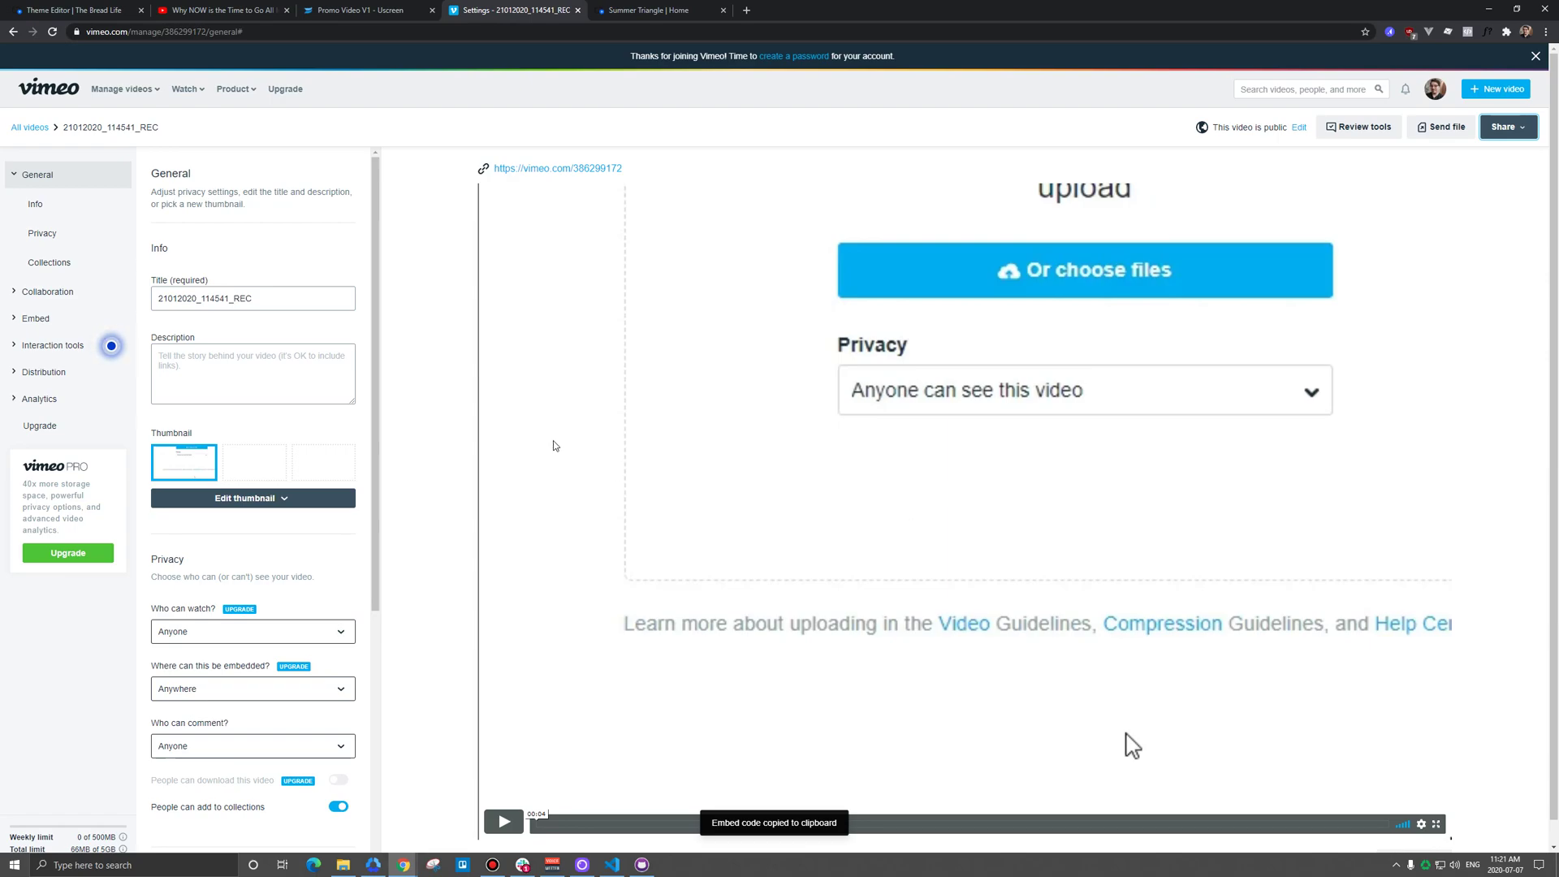
click(66, 7)
Step: Paste the Vimeo iframe for video 386299172 over the Wistia code, then play and pause the preview
key(ctrl+a)
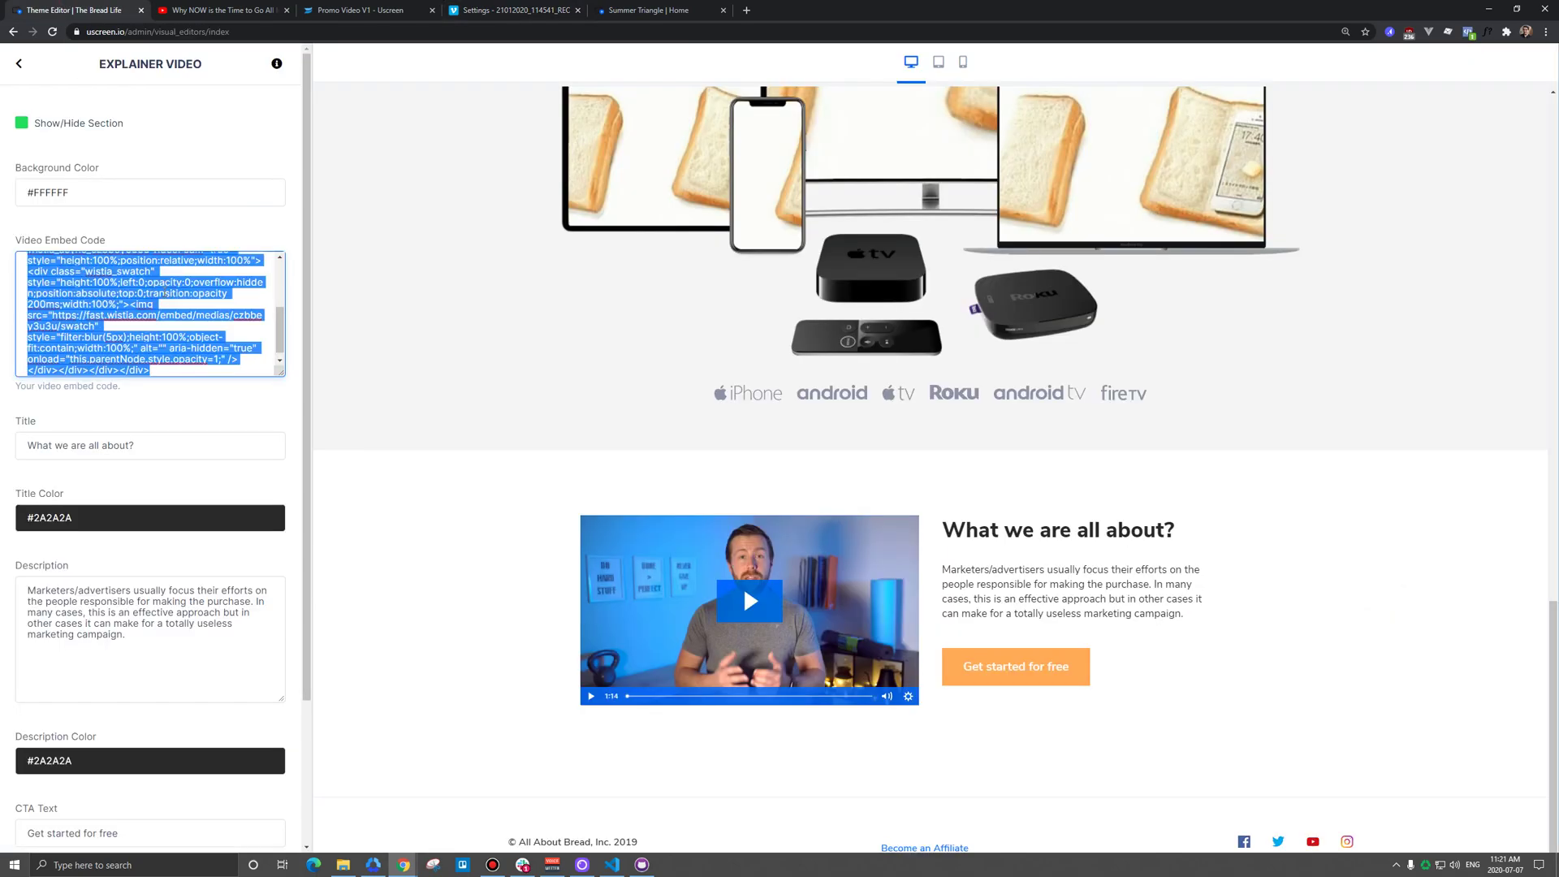
key(ctrl+v)
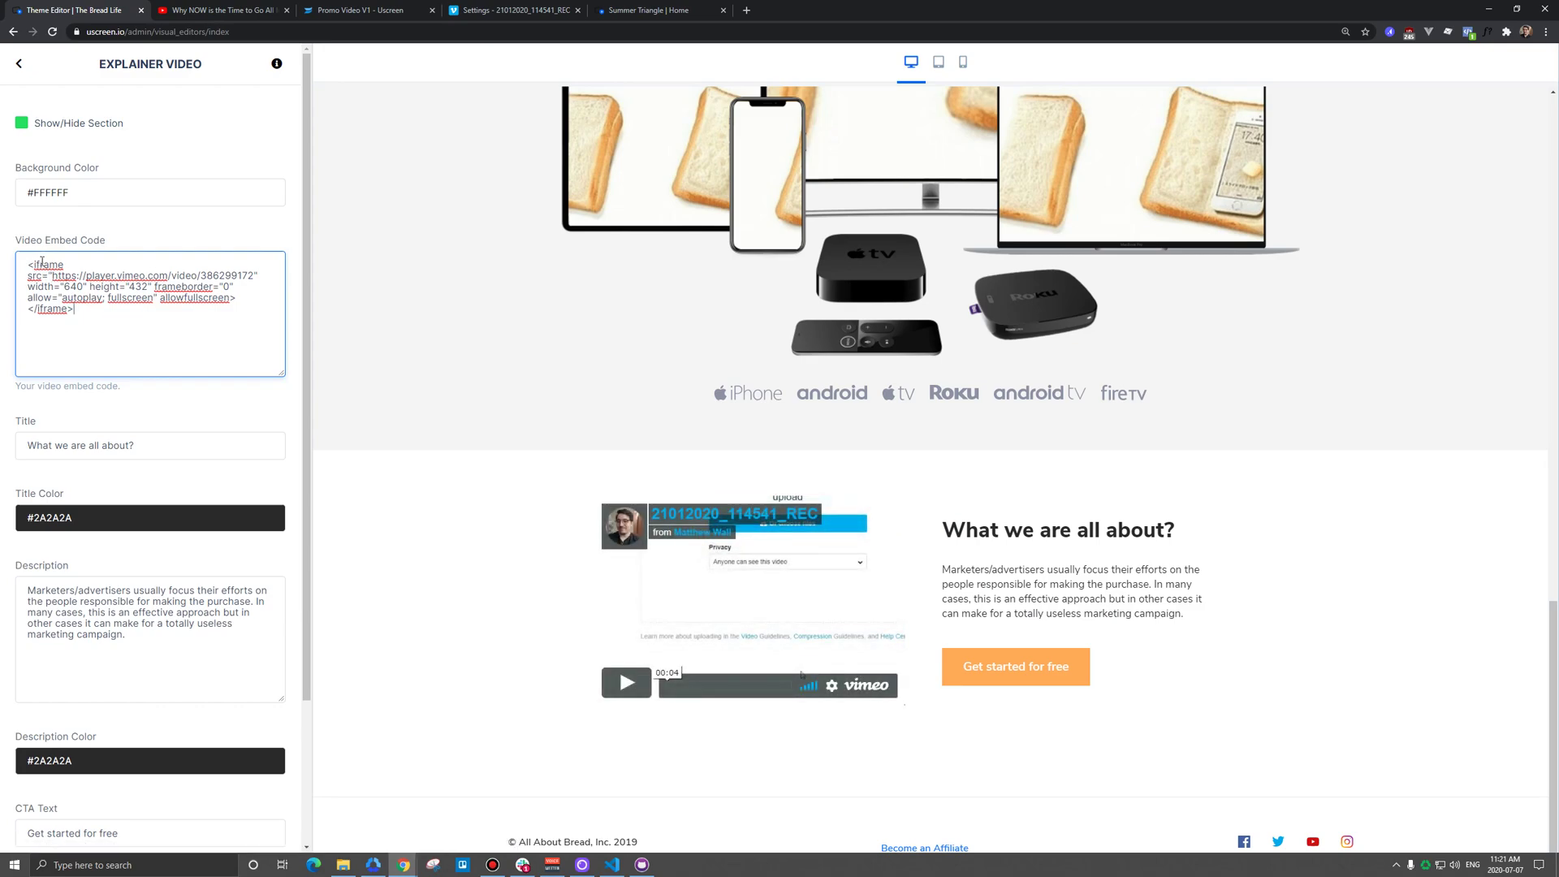
click(392, 476)
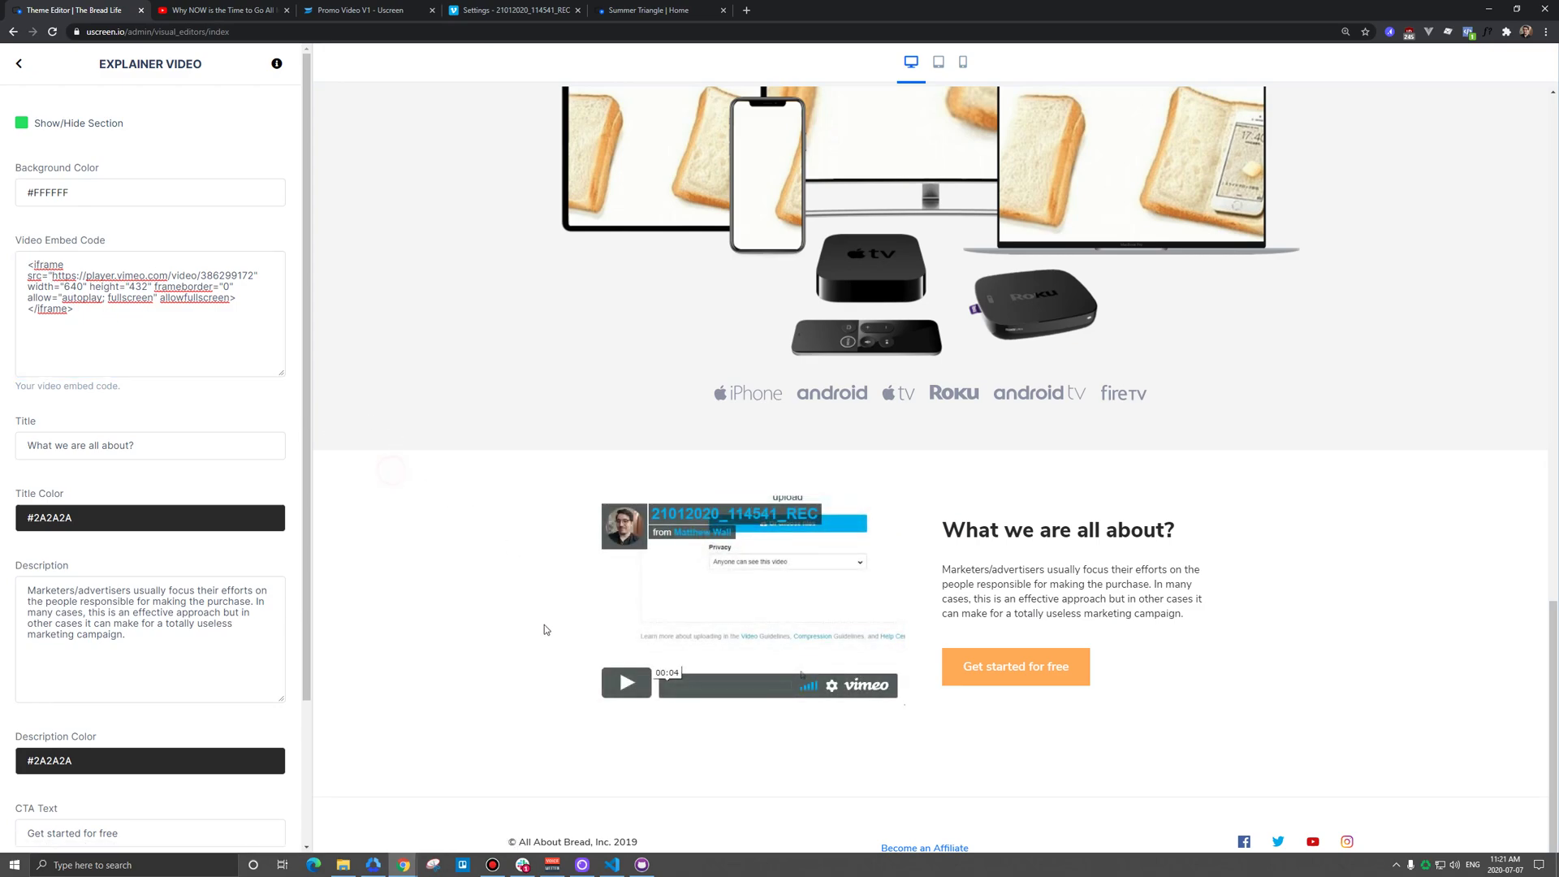
click(626, 683)
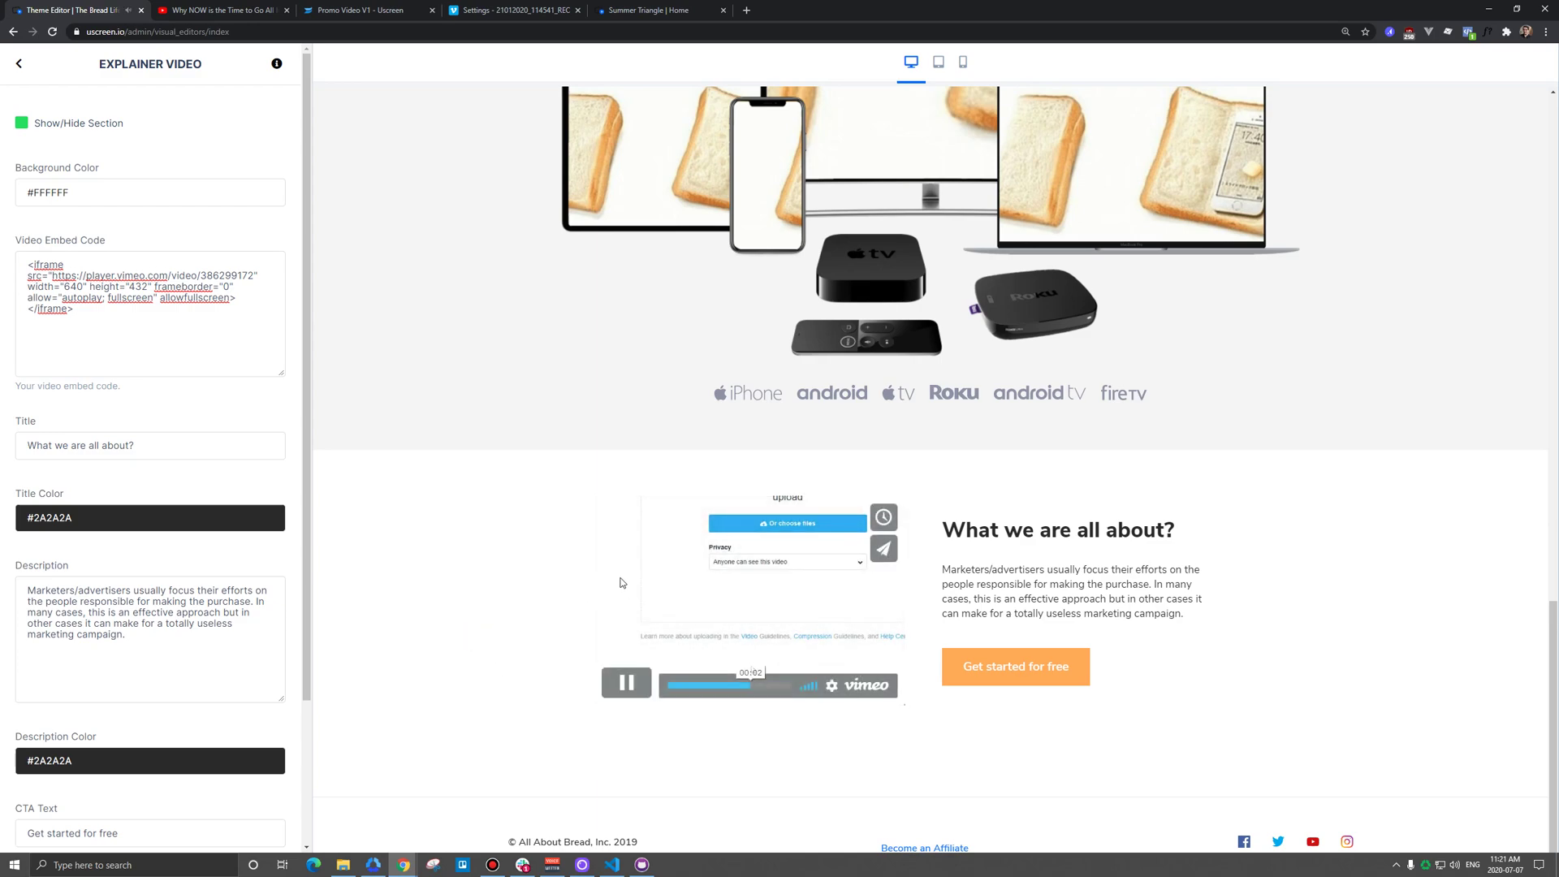
click(626, 682)
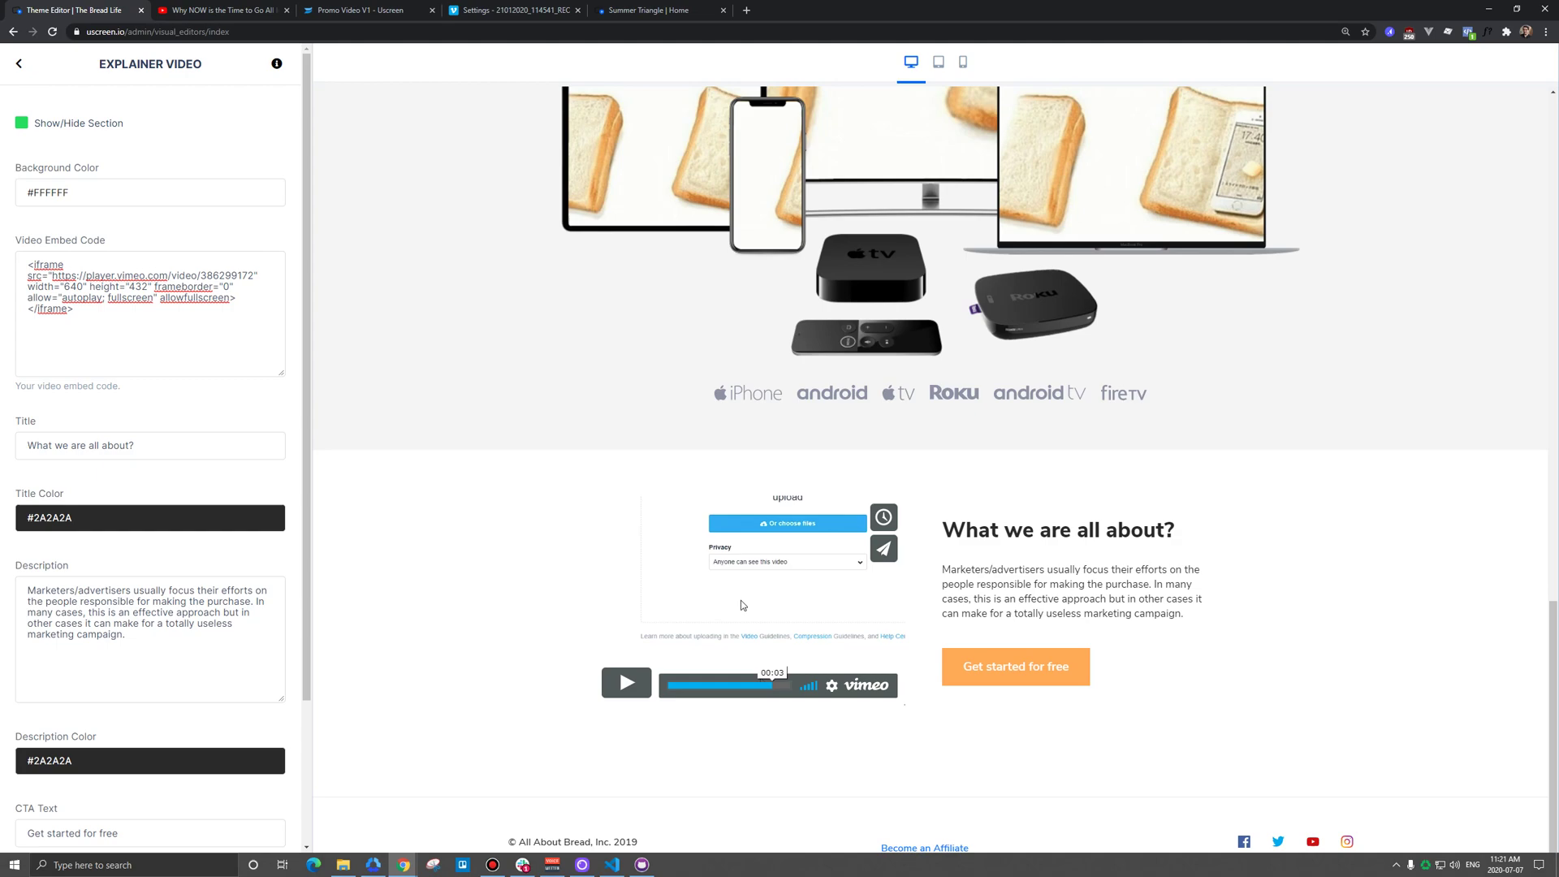